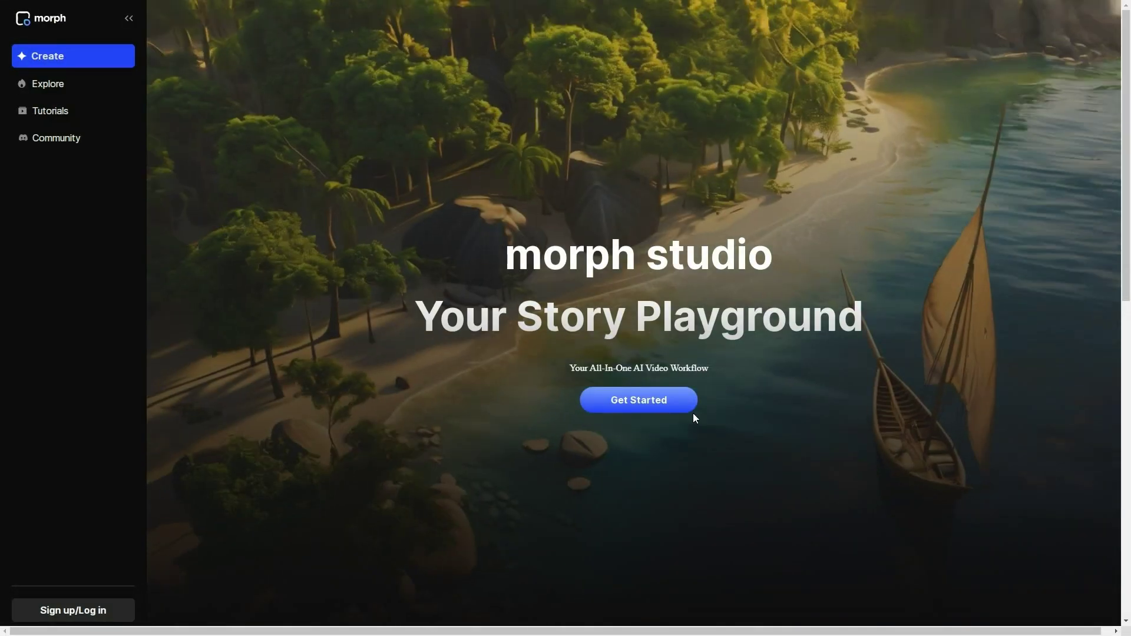
- Sign in with Google and start a new project named Project-Prompt
left_click(674, 411)
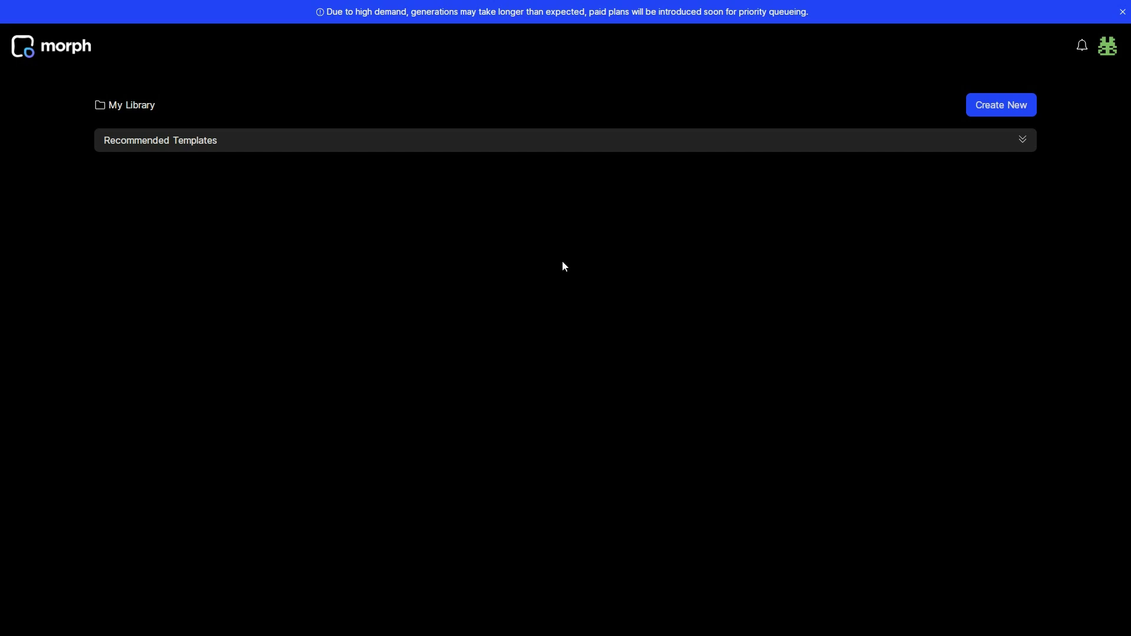
left_click(1009, 107)
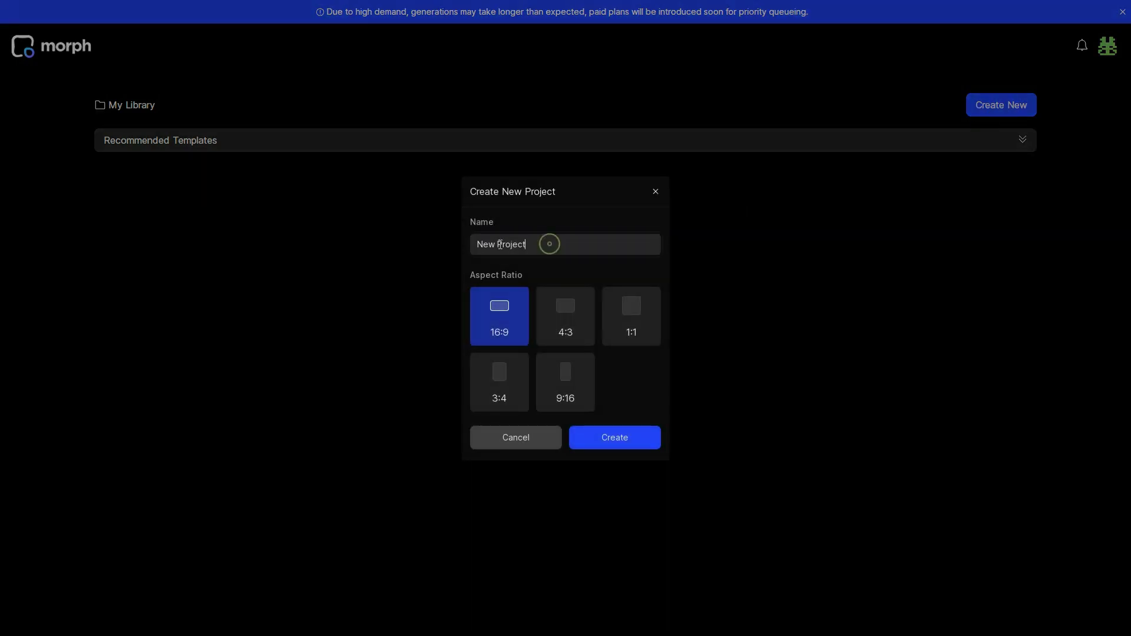
key("ctrl+a")
type("Pr")
- Compare the aspect ratios, settle on 16:9, and create the project
left_click(580, 309)
left_click(637, 317)
left_click(523, 375)
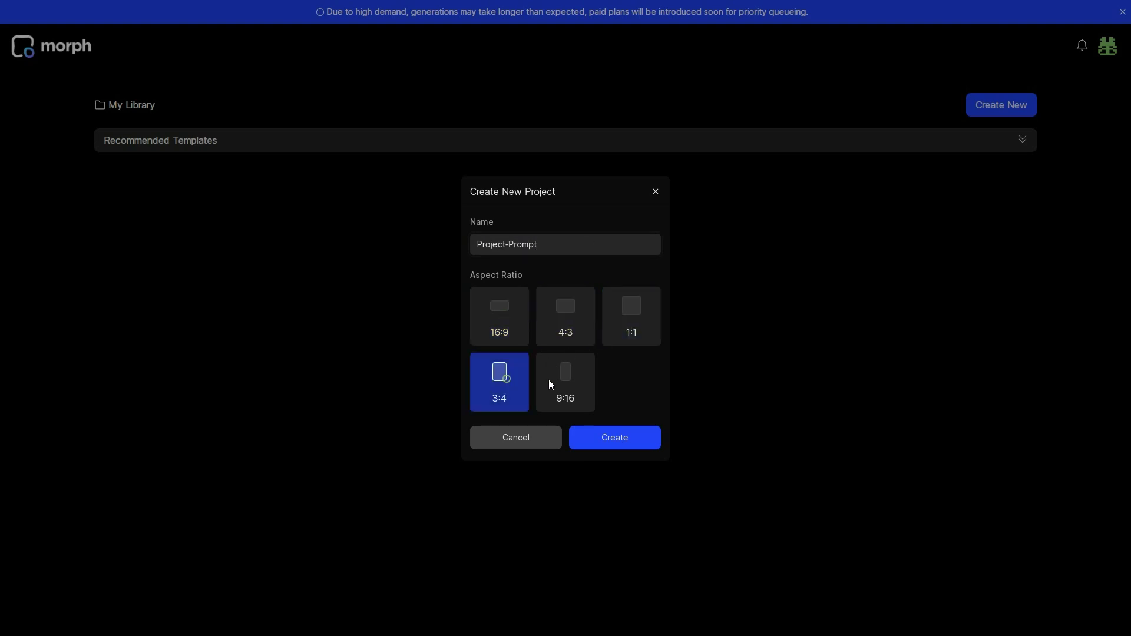
left_click(565, 384)
left_click(500, 325)
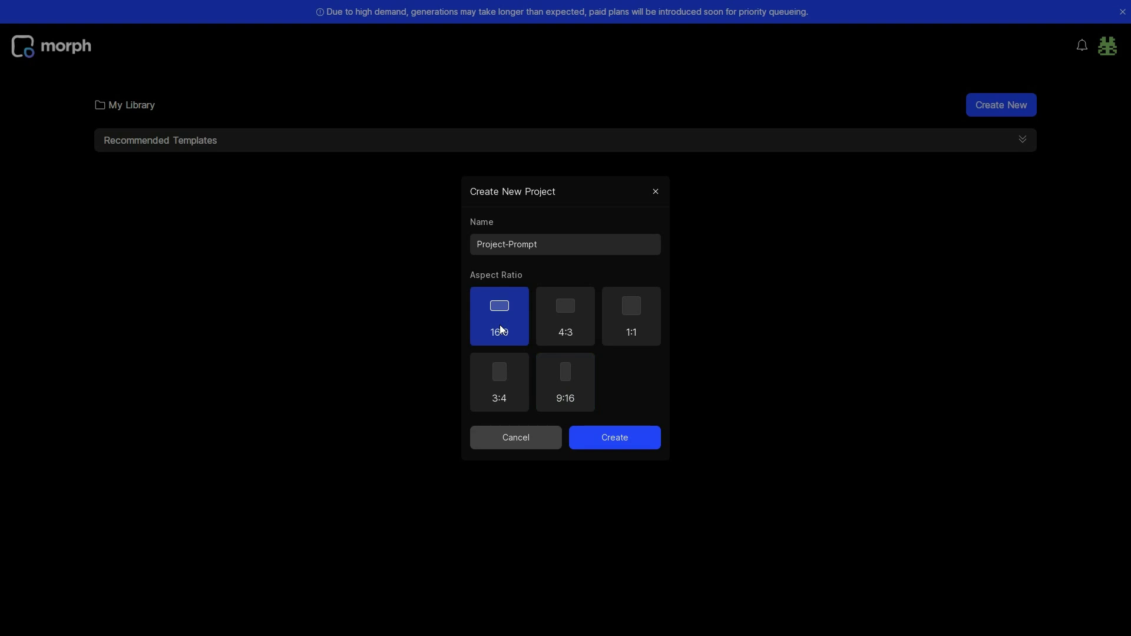
left_click(640, 442)
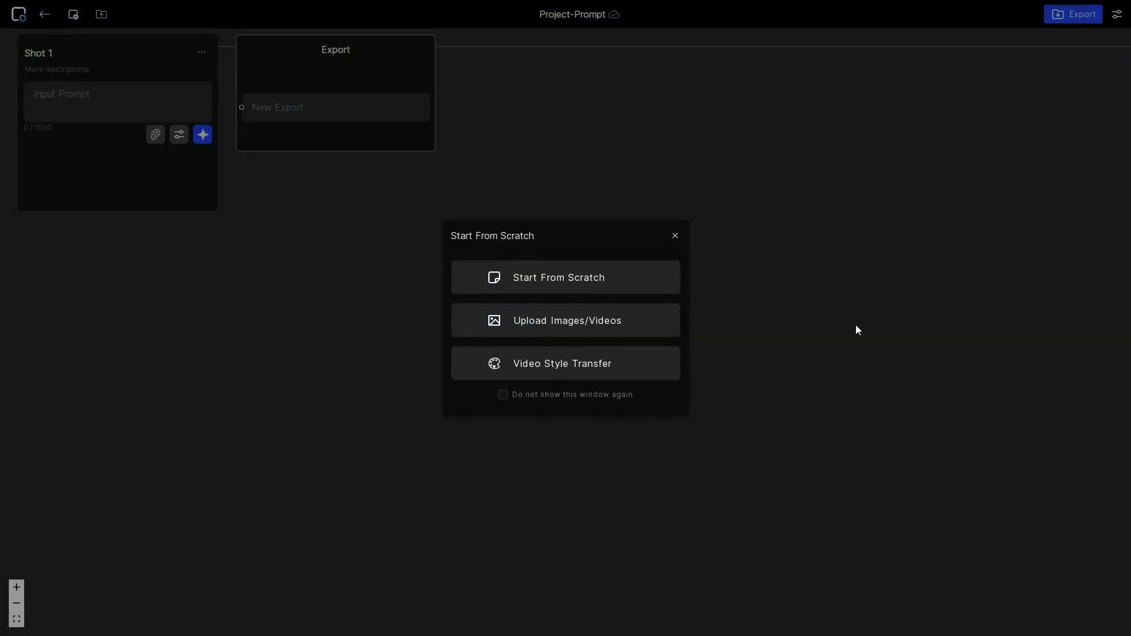
- Dismiss the start options, generate from the lemon image, and give the dancing-girl video Oil Painting style
left_click(634, 281)
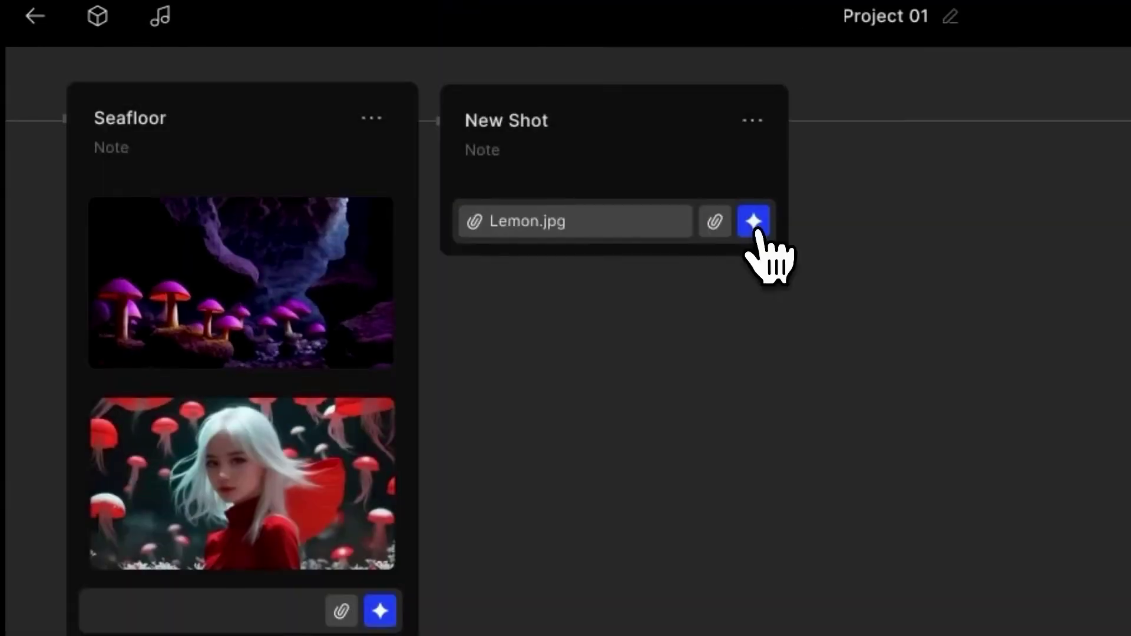
left_click(786, 258)
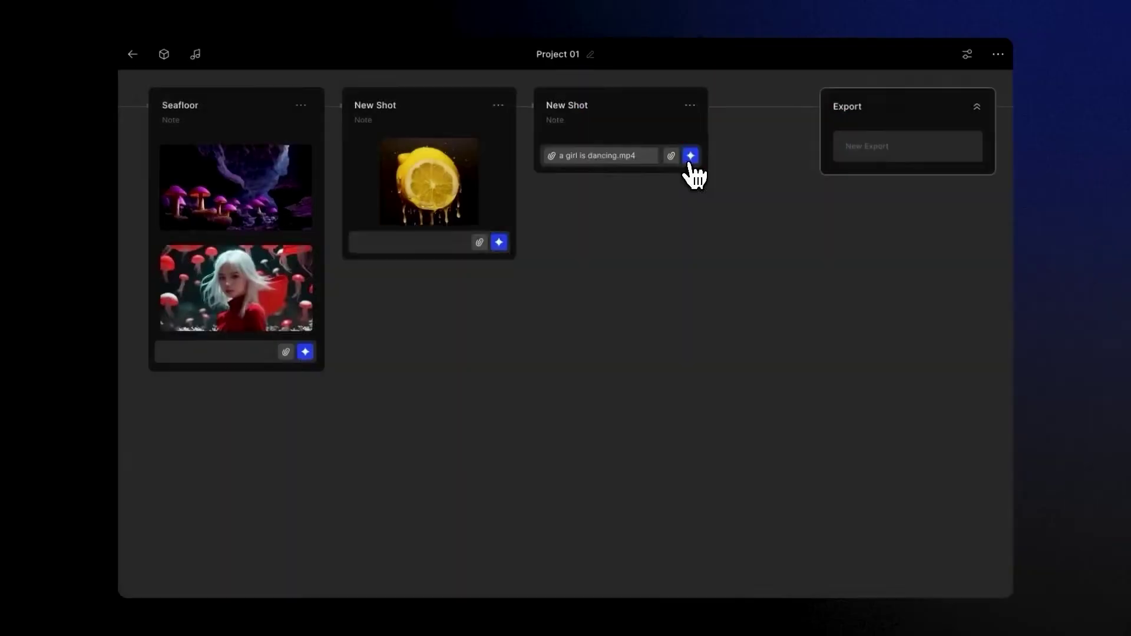
left_click(688, 157)
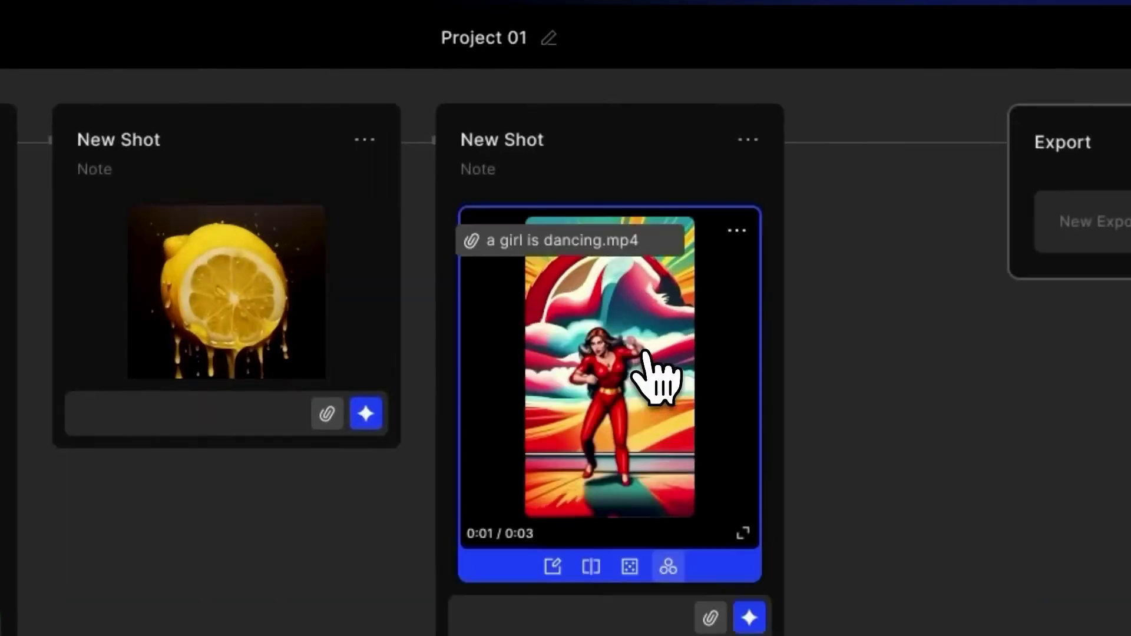
left_click(669, 566)
left_click(708, 480)
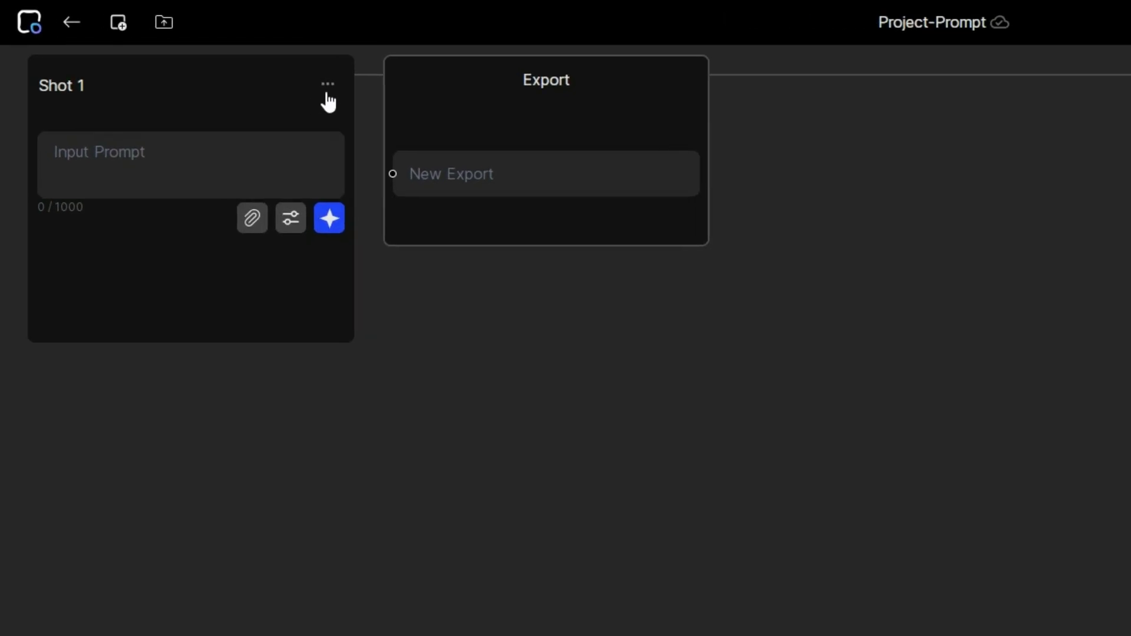
- Retitle the shot card 'First Shot-' and give it the prompt 'A cat playing with a flower'
left_click(327, 86)
left_click_drag(515, 207, 290, 207)
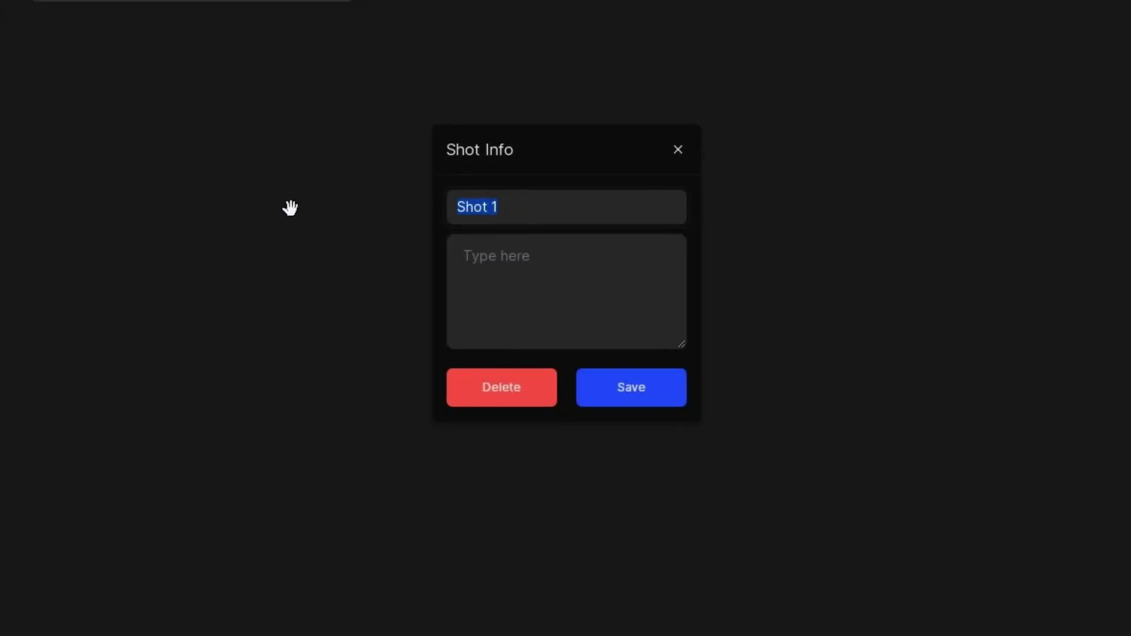
type("First")
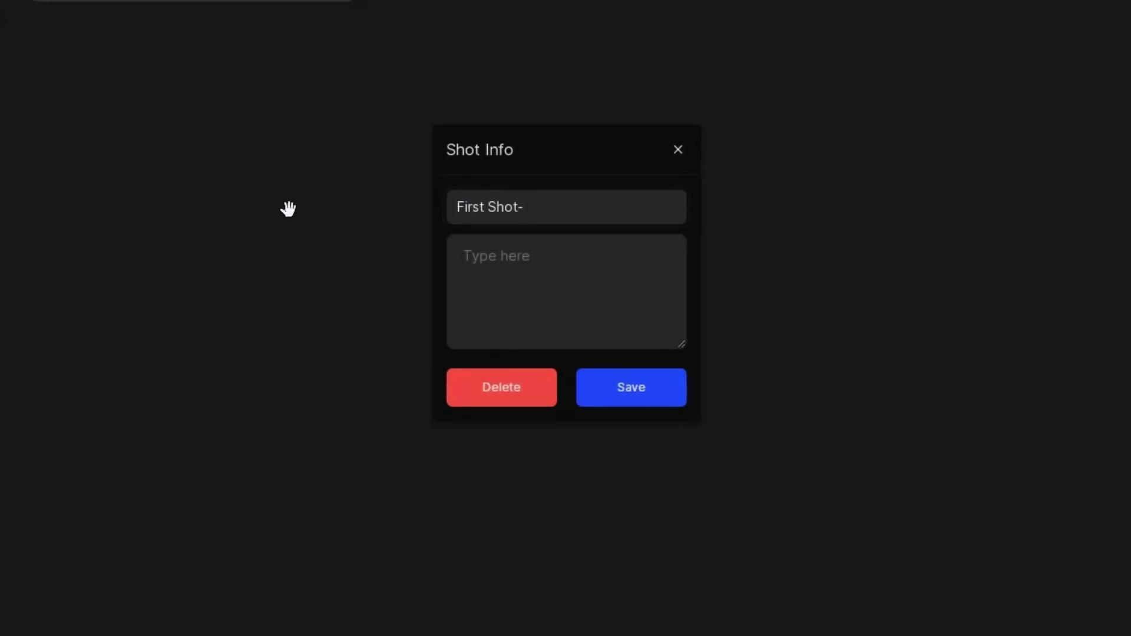
left_click(657, 391)
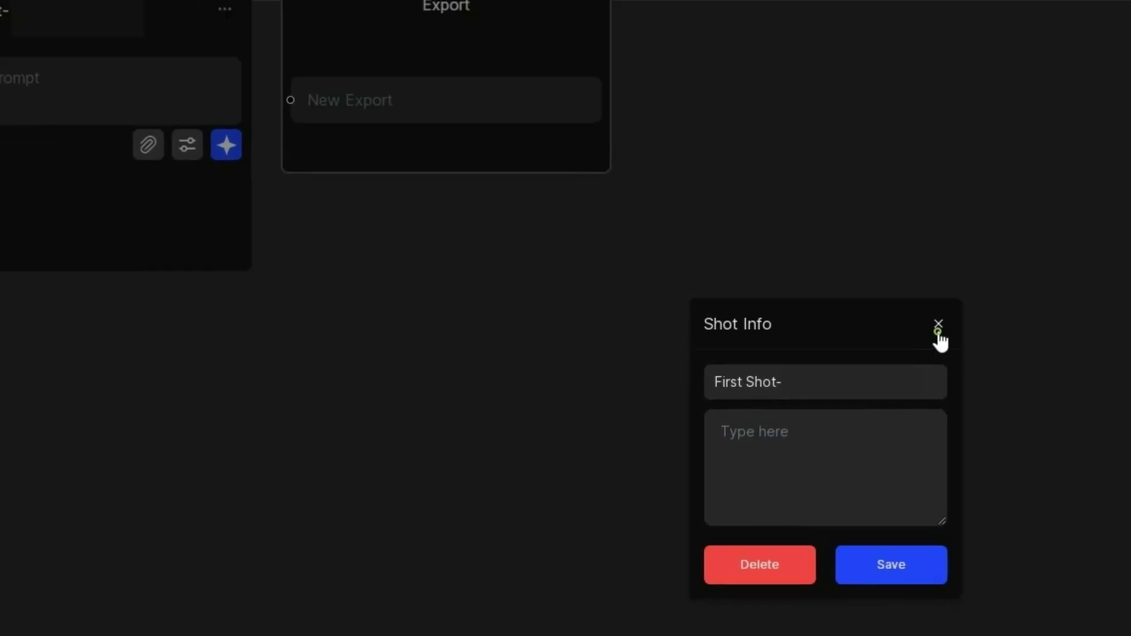
left_click(678, 149)
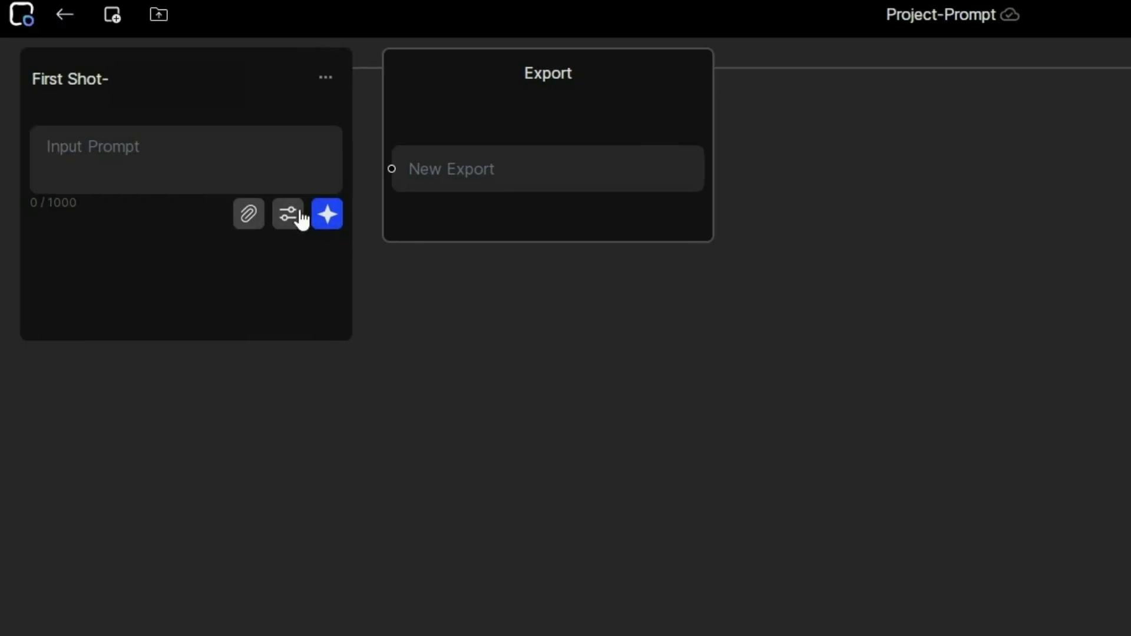
left_click(152, 170)
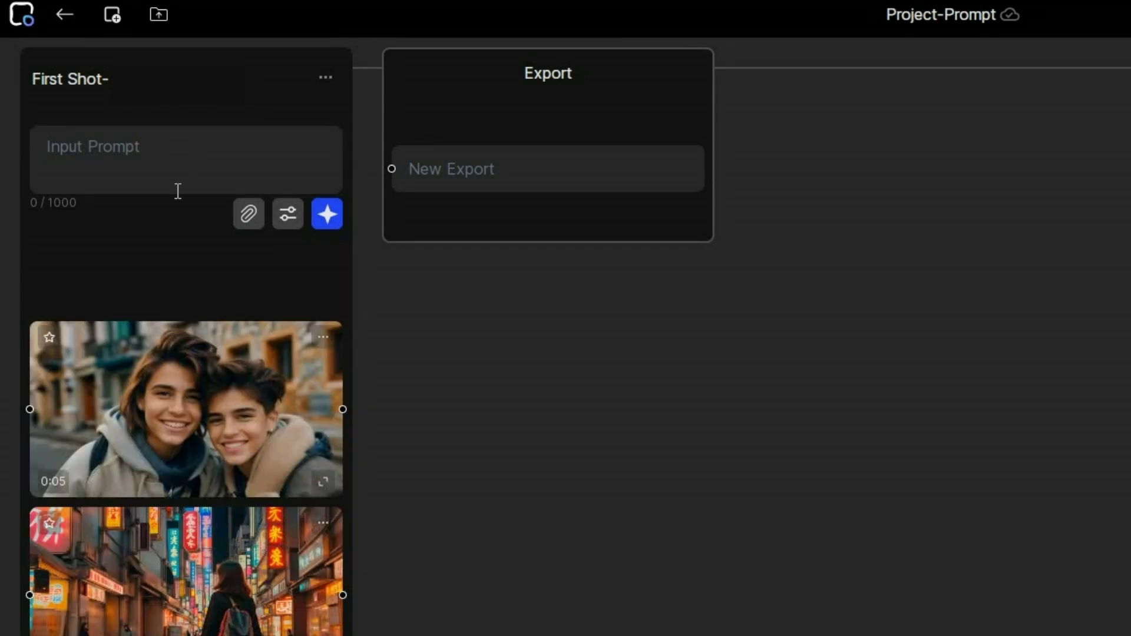
type("A cat play")
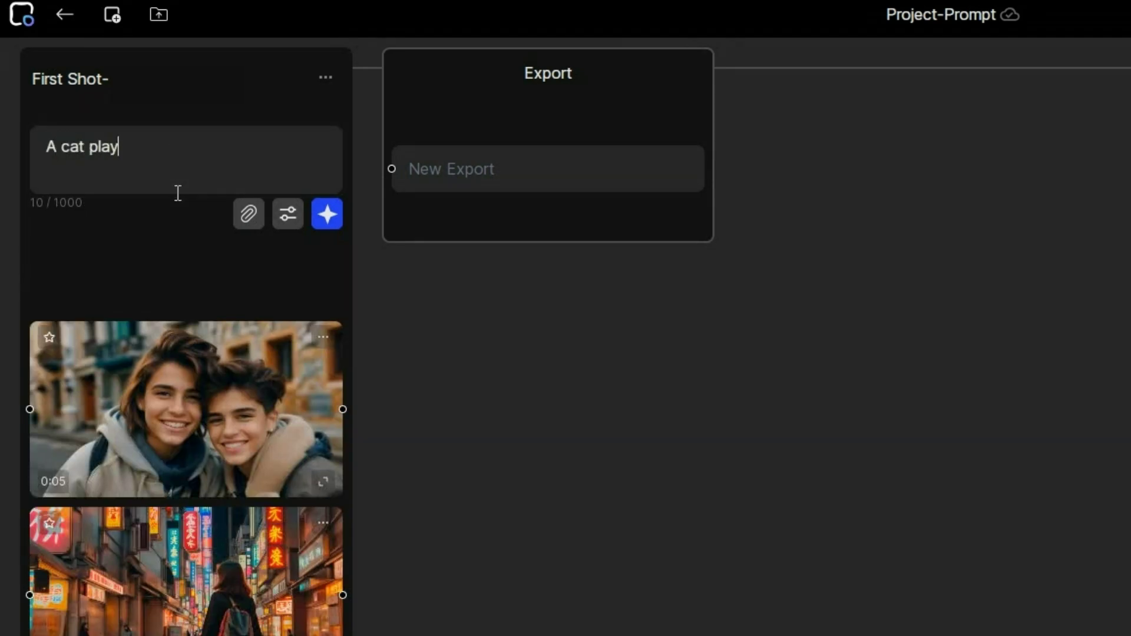
type("ing with a flower")
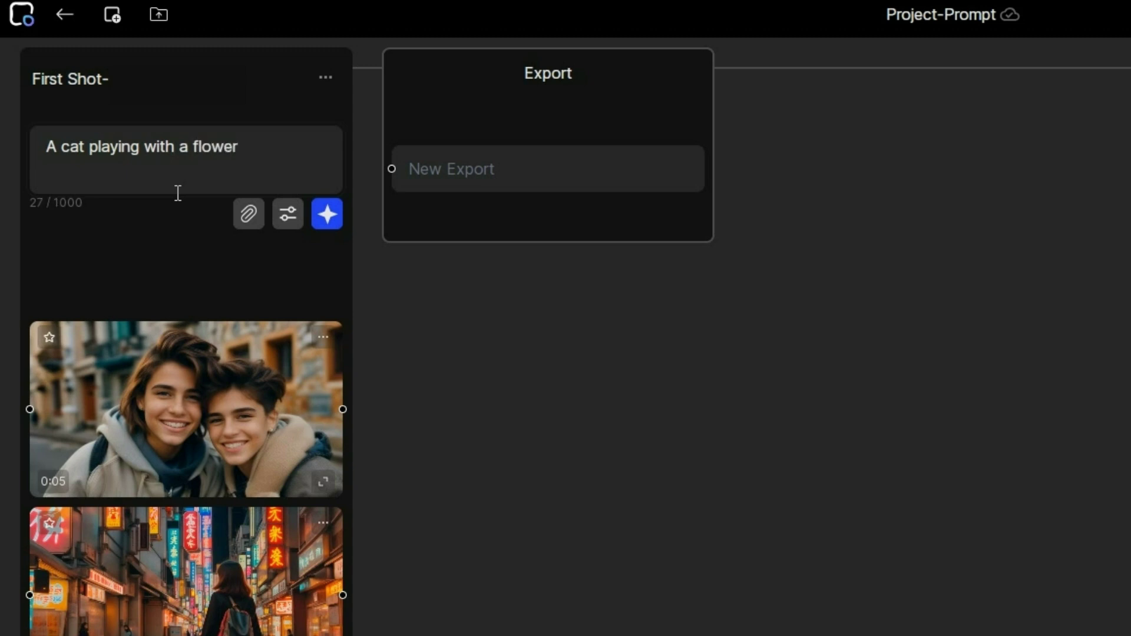
- Keep the Text-to-Video-Morph-0.1 model and set the camera movement to zoom out
left_click(287, 216)
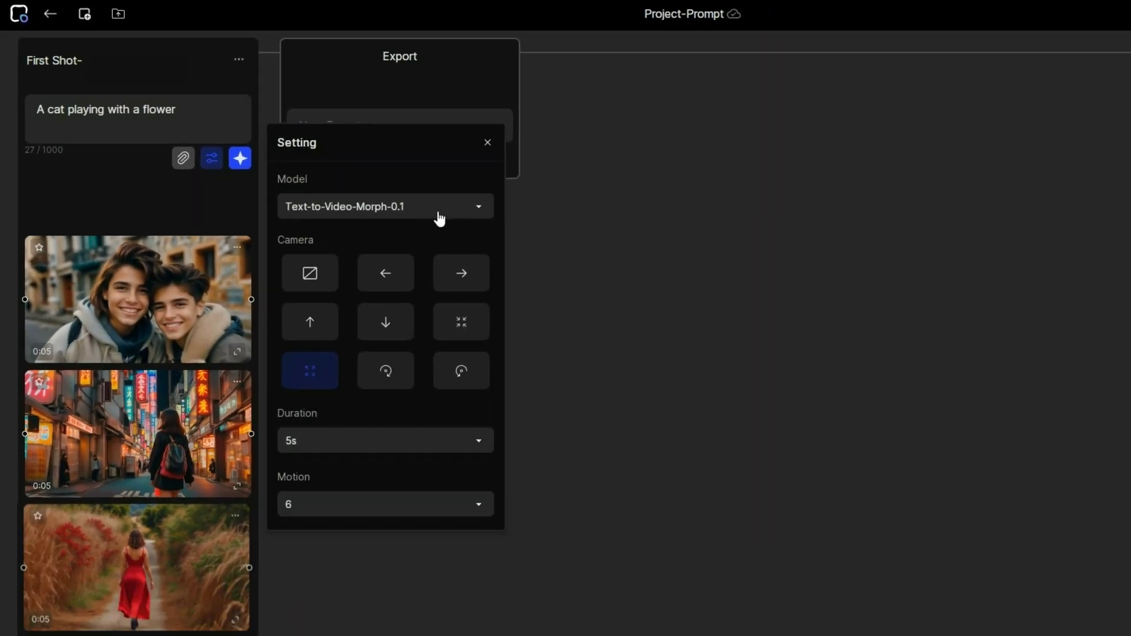
left_click(438, 214)
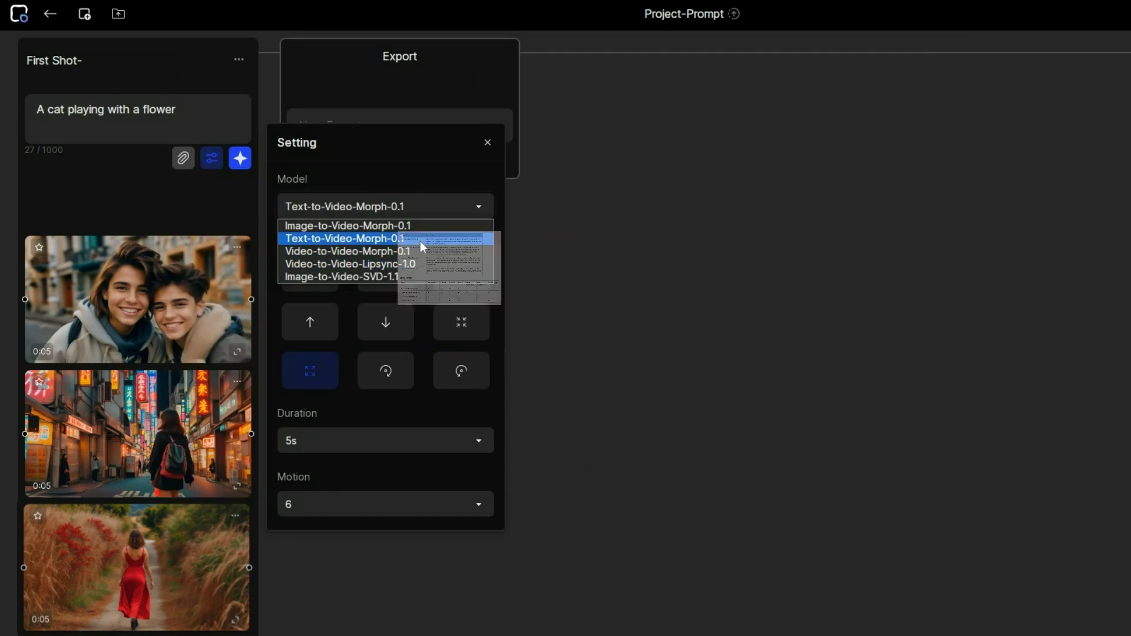
left_click(420, 242)
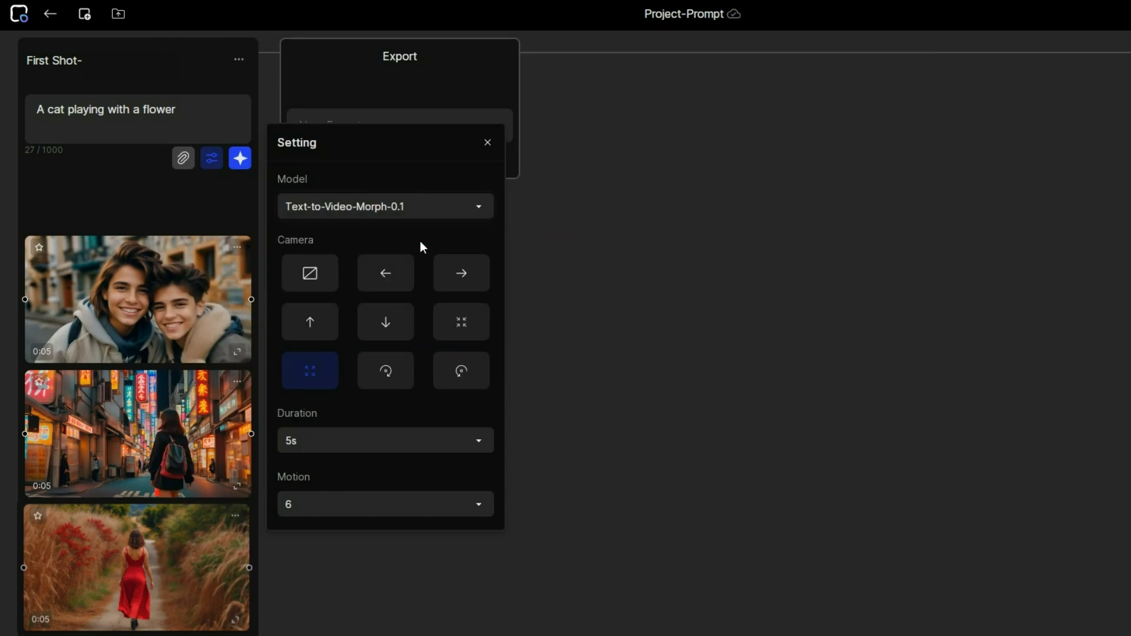
left_click(394, 277)
left_click(465, 327)
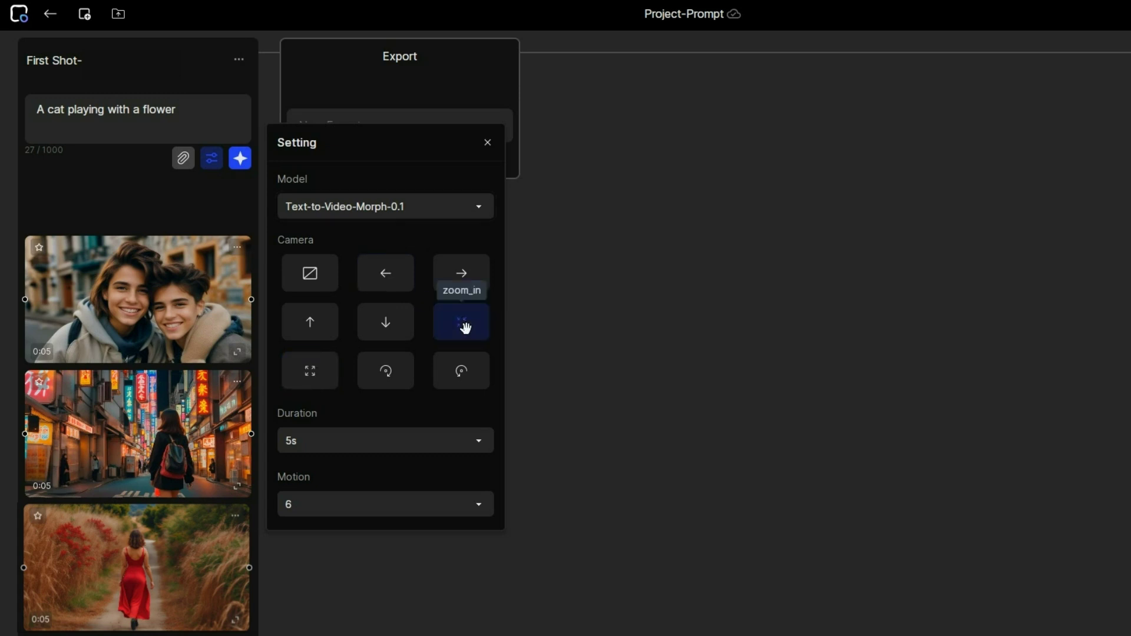
left_click(465, 379)
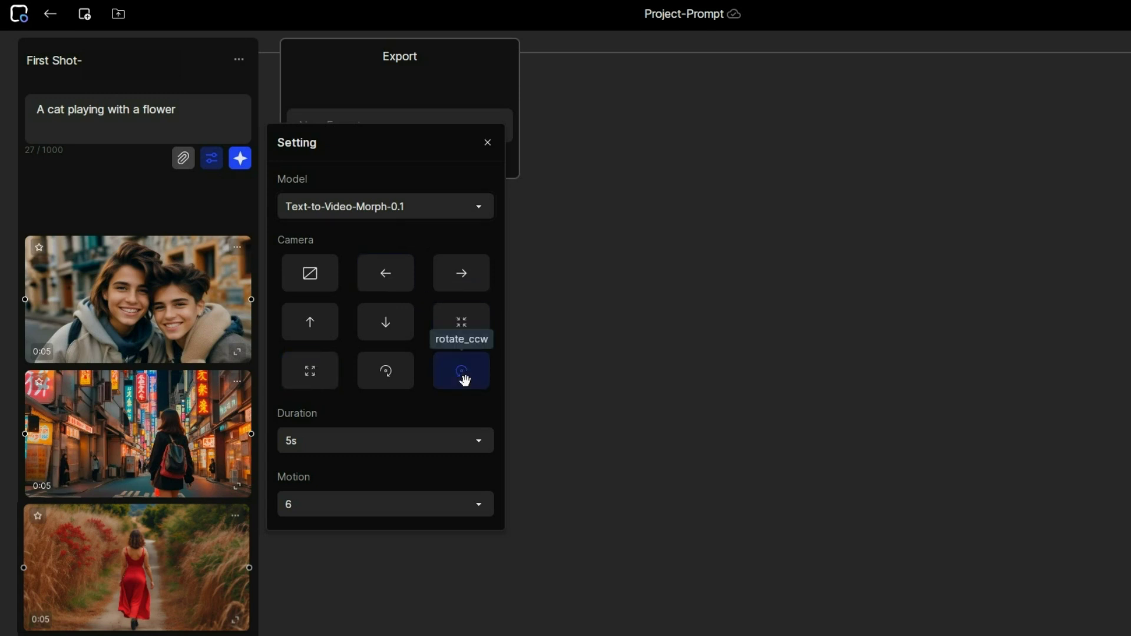
left_click(312, 380)
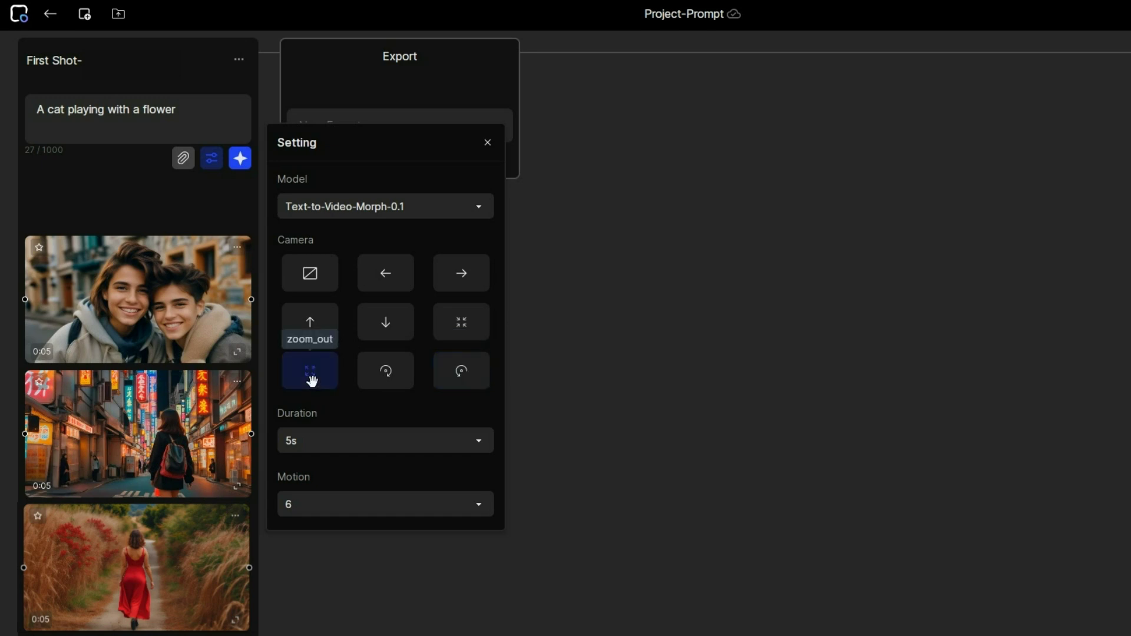
- Keep the clip duration at 5s and motion at 6
left_click(395, 450)
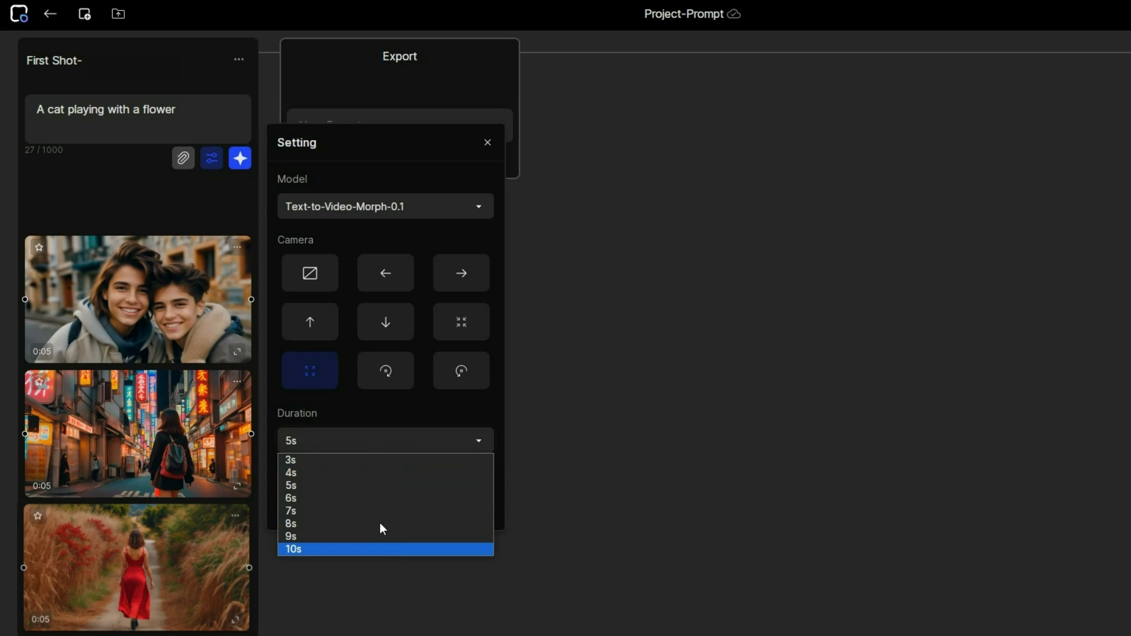
left_click(375, 486)
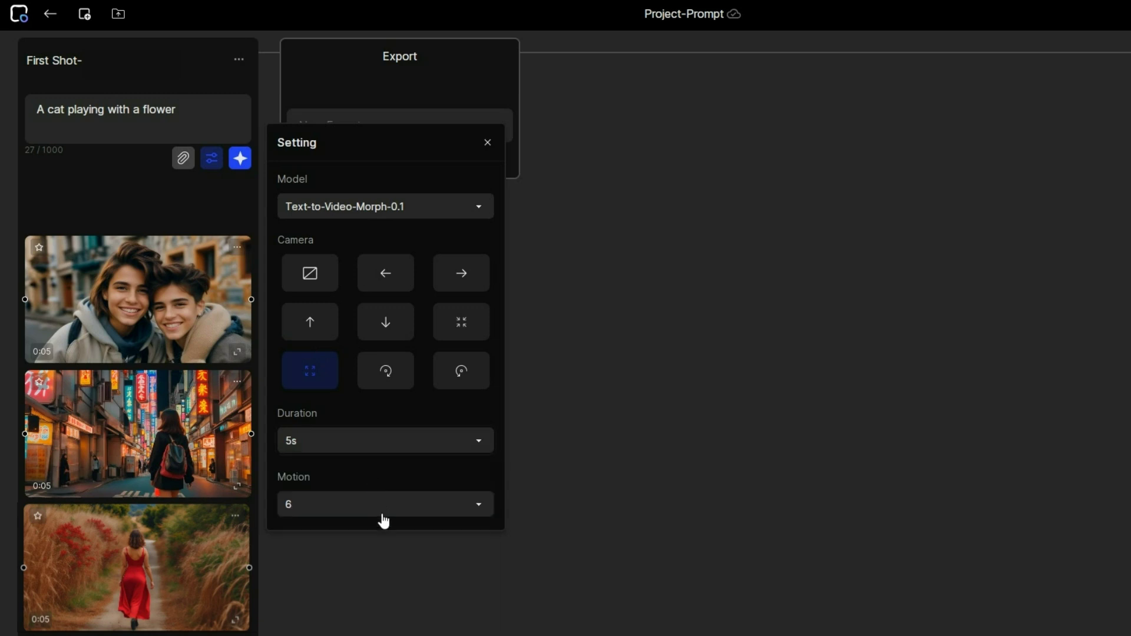
left_click(381, 510)
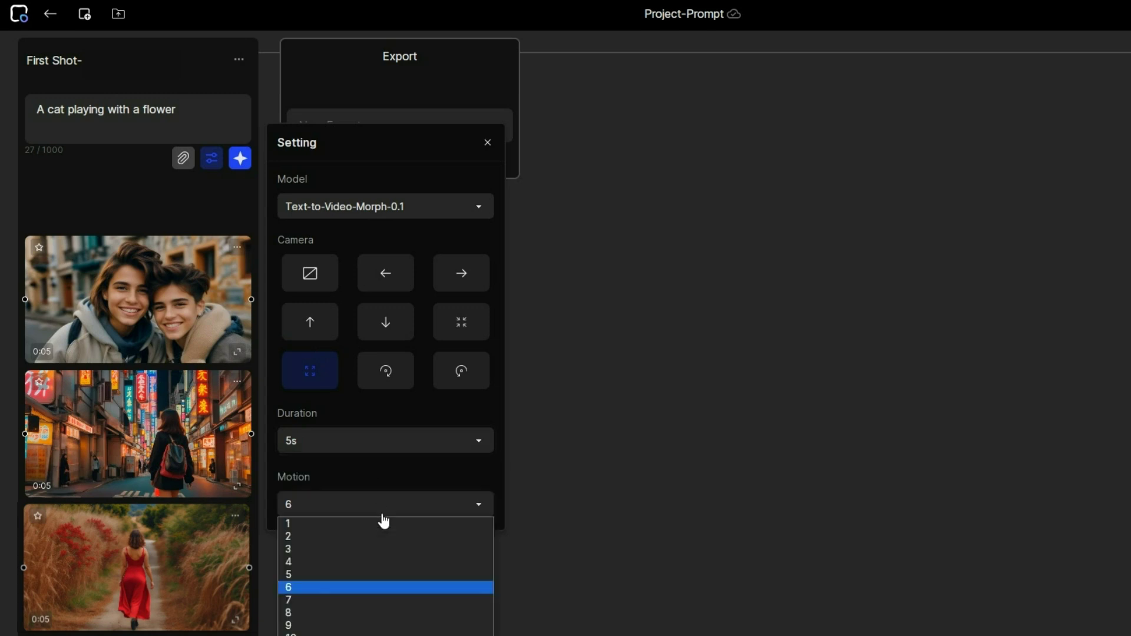
left_click(361, 588)
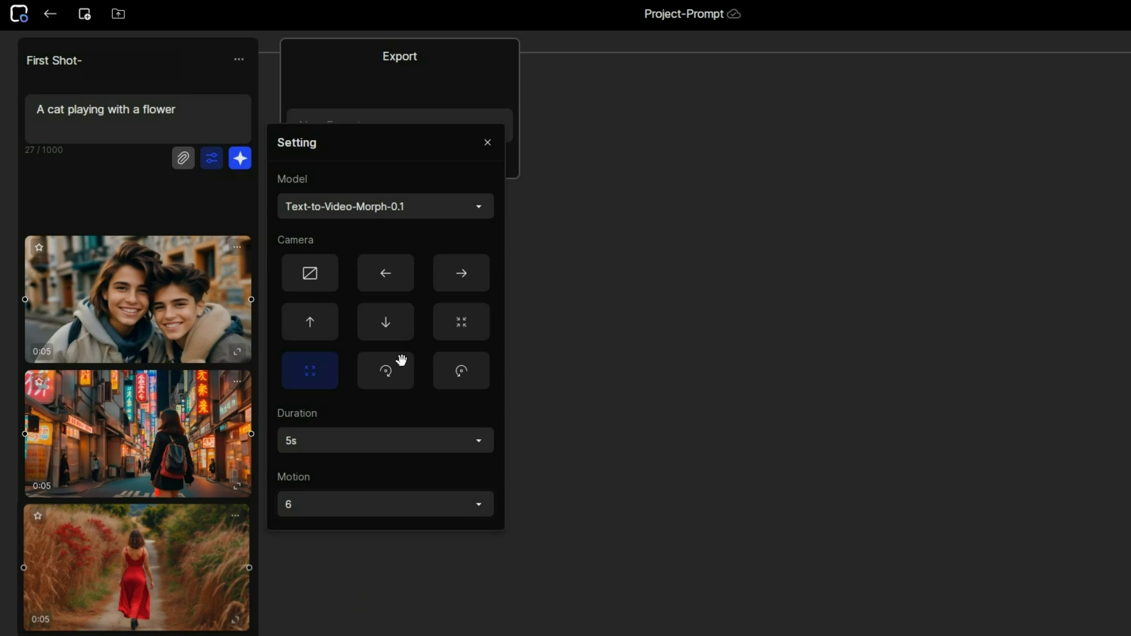
left_click(488, 144)
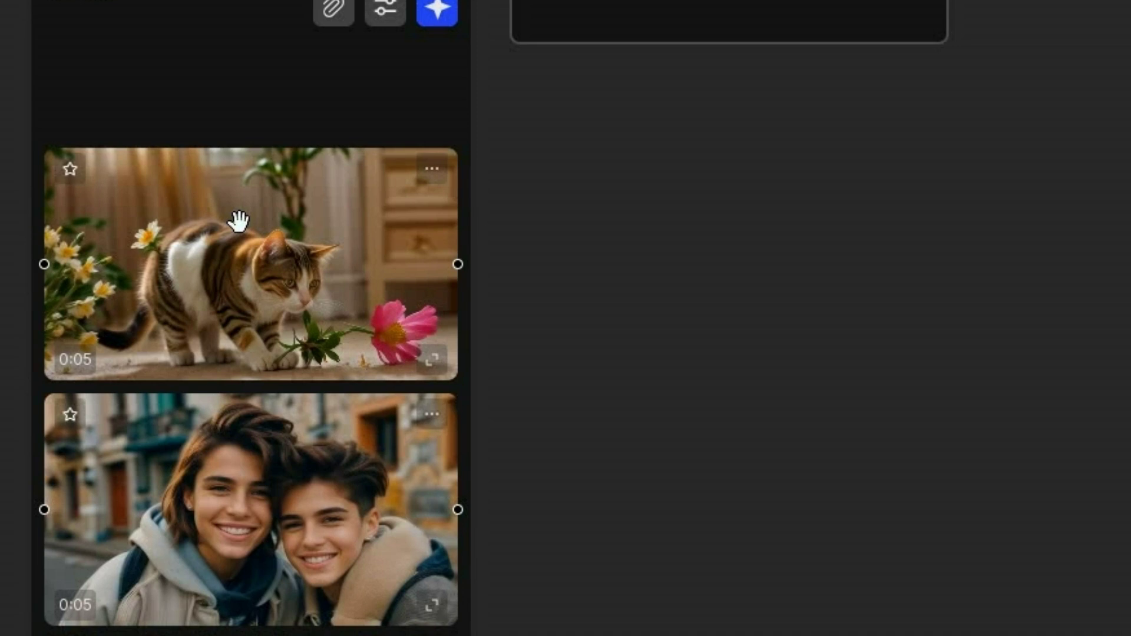
- Select the generated cat clip and check its prompt in RePrompt without changing it
left_click(239, 221)
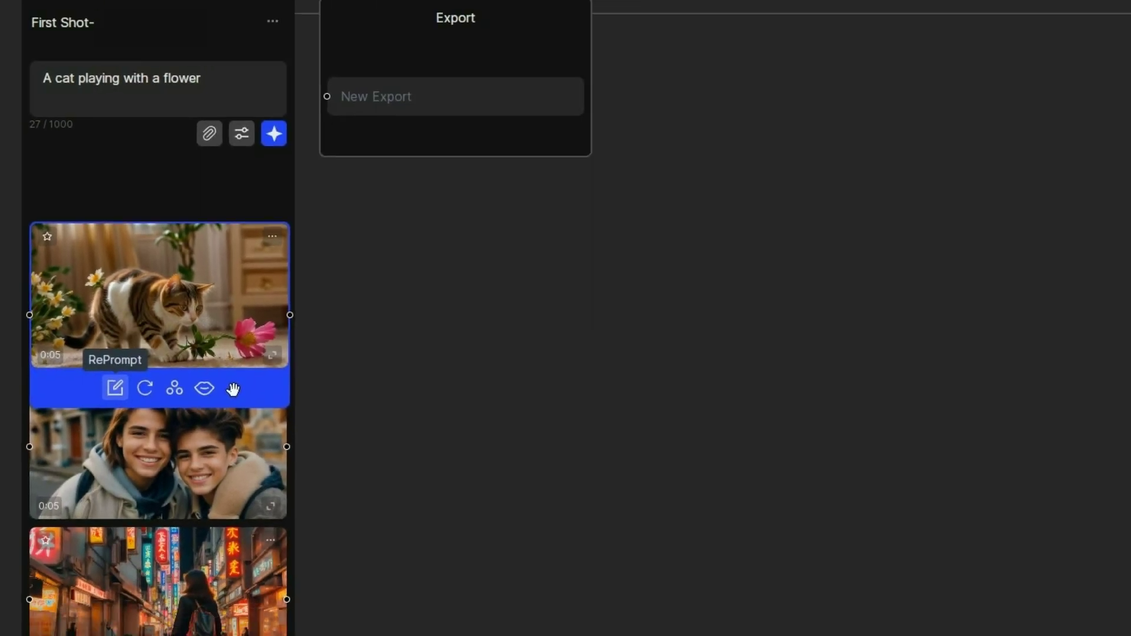
left_click(173, 410)
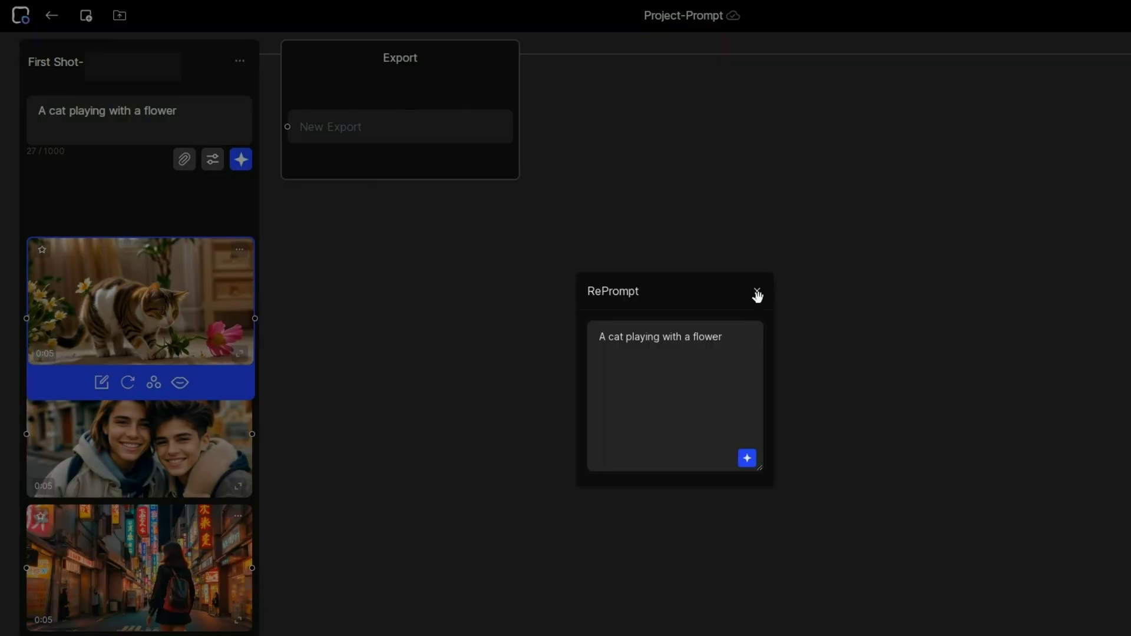
left_click(237, 364)
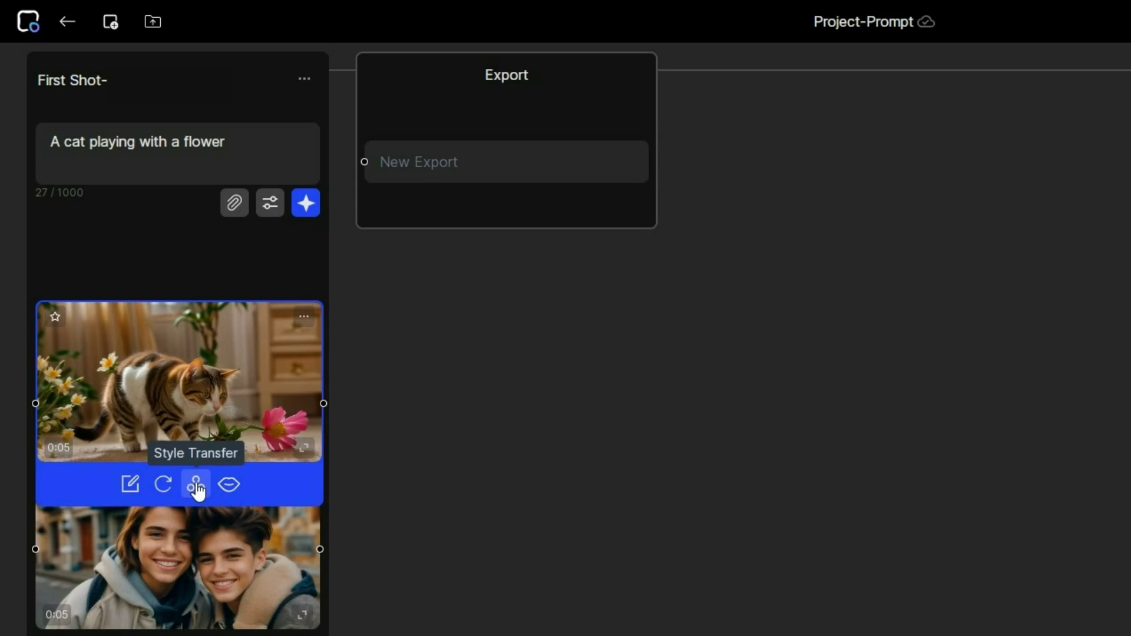
- Generate an Anime-style version of the cat clip at strength 0.5
left_click(197, 489)
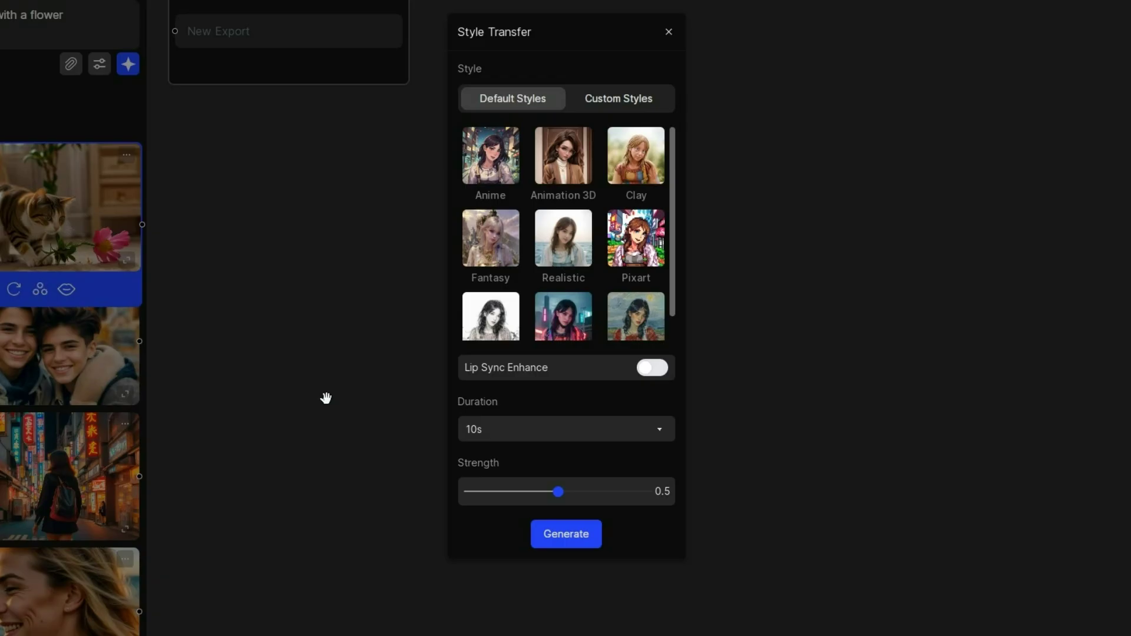
mouse_move(676, 237)
left_mouse_down()
mouse_move(674, 295)
mouse_move(677, 167)
left_mouse_up()
left_click(495, 170)
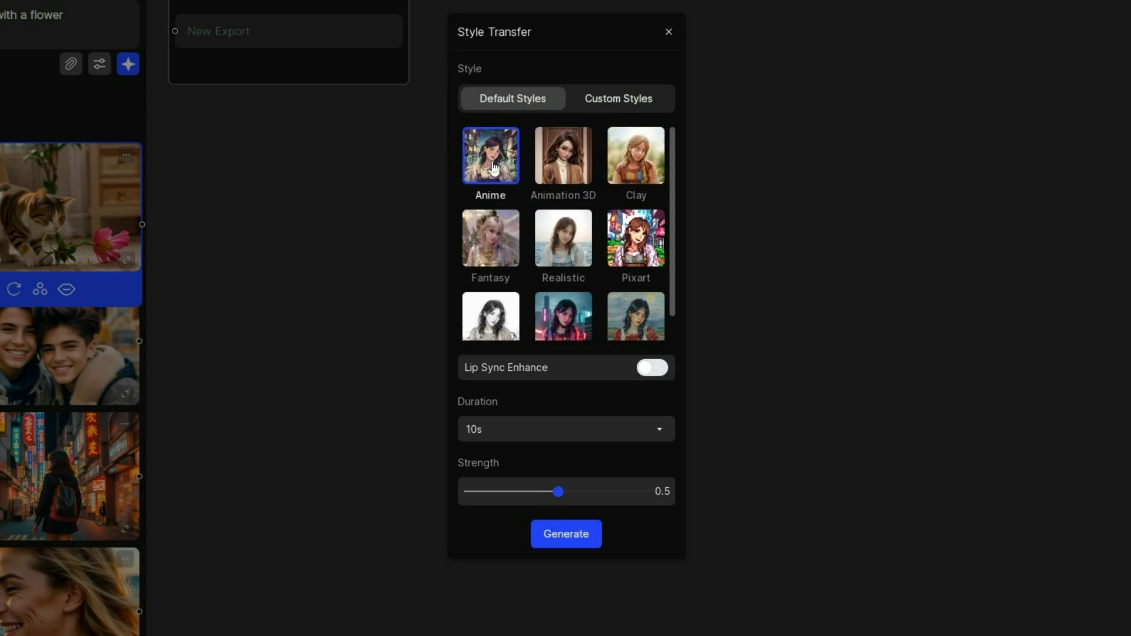
left_click(566, 535)
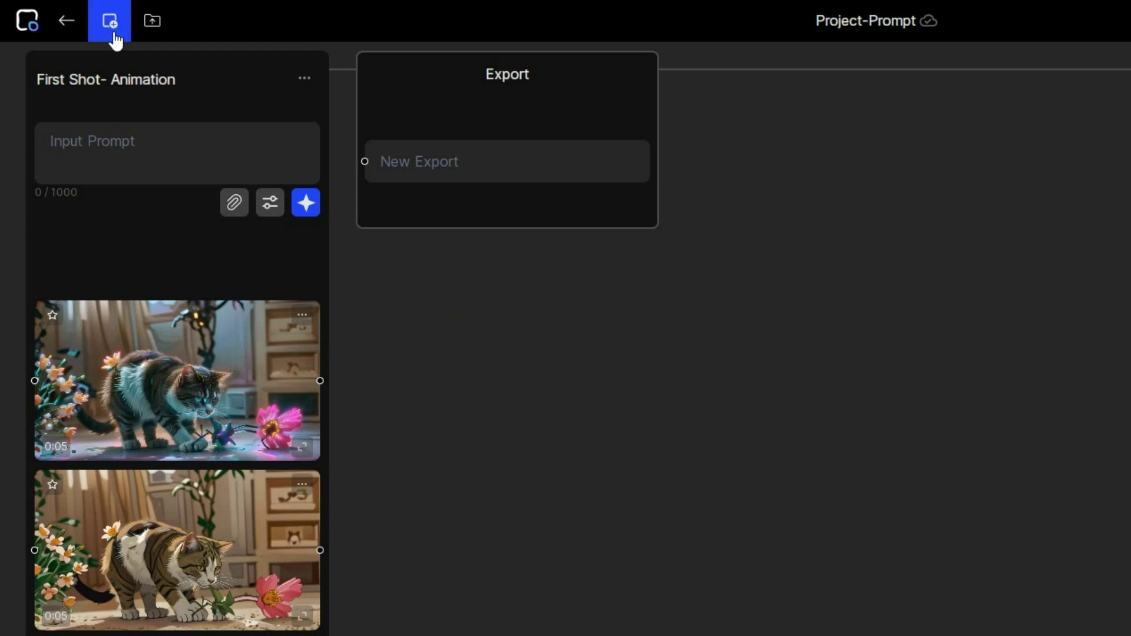
- Add Shot 2 and Shot 3 as new empty cards before the Export node
left_click(112, 23)
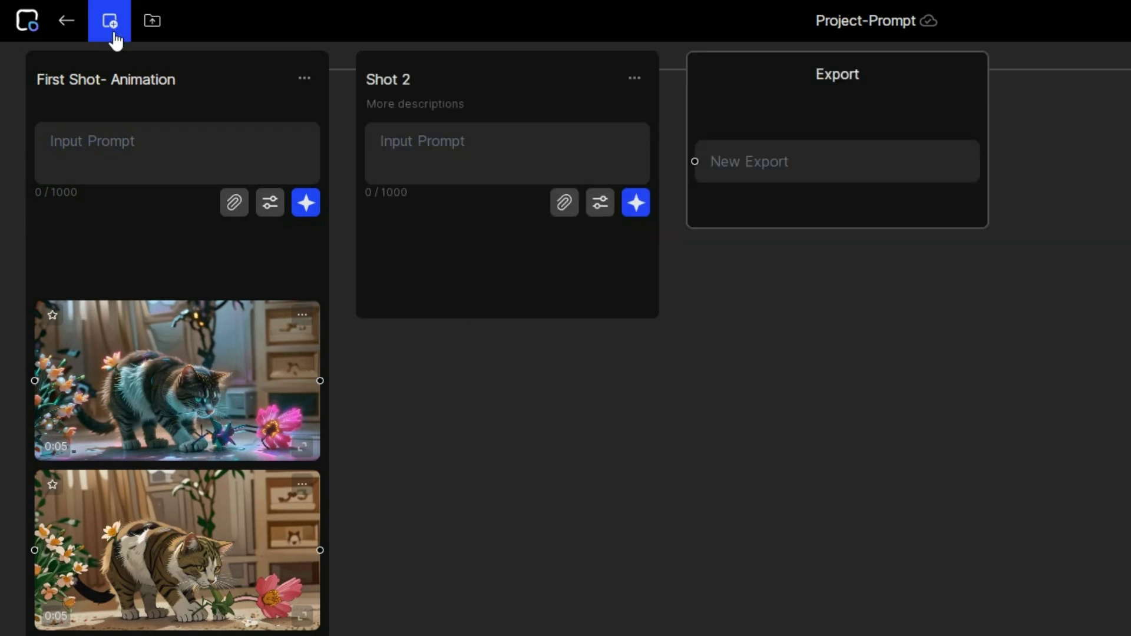
left_click(112, 23)
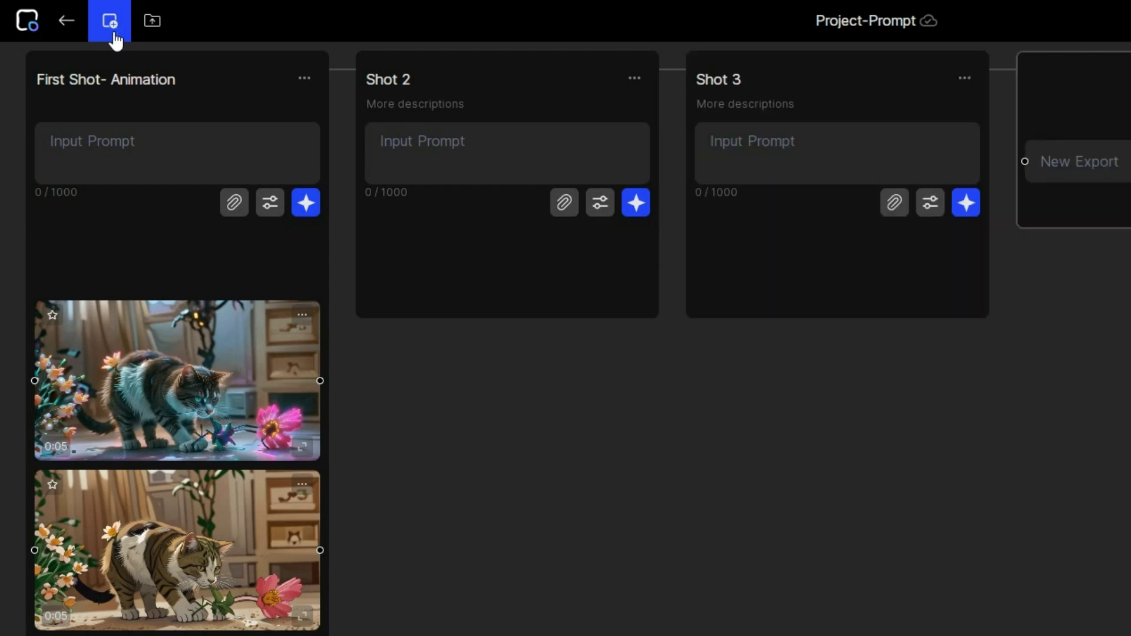
left_click(564, 206)
- Load Image-1.jpg as Shot 2's source image and Female.mp4 as Shot 3's video
left_click(307, 128)
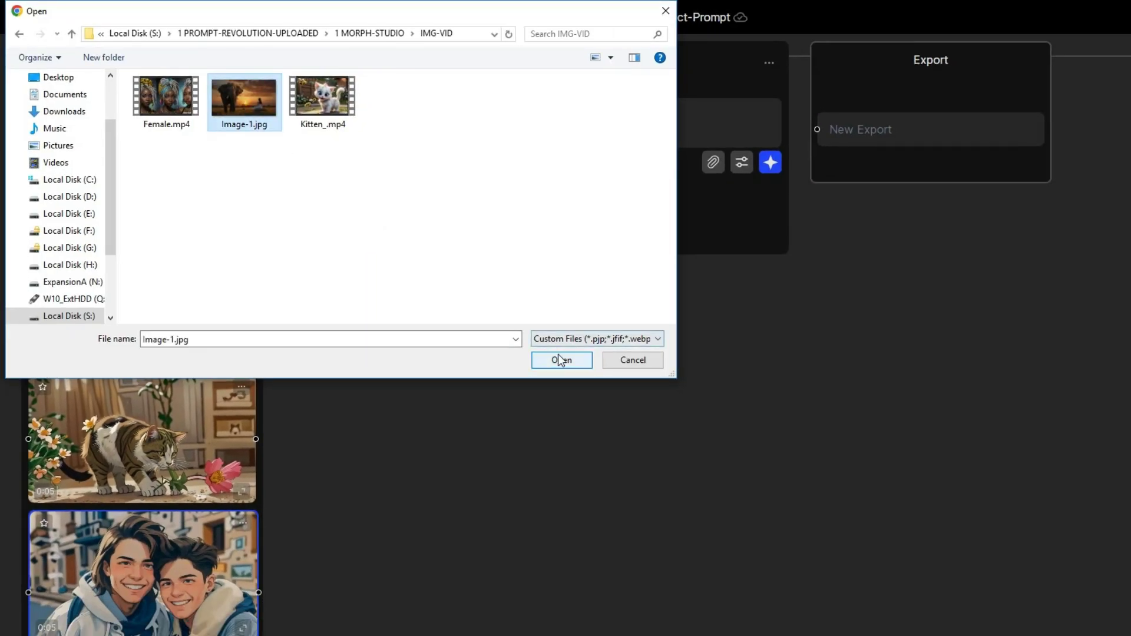
left_click(560, 360)
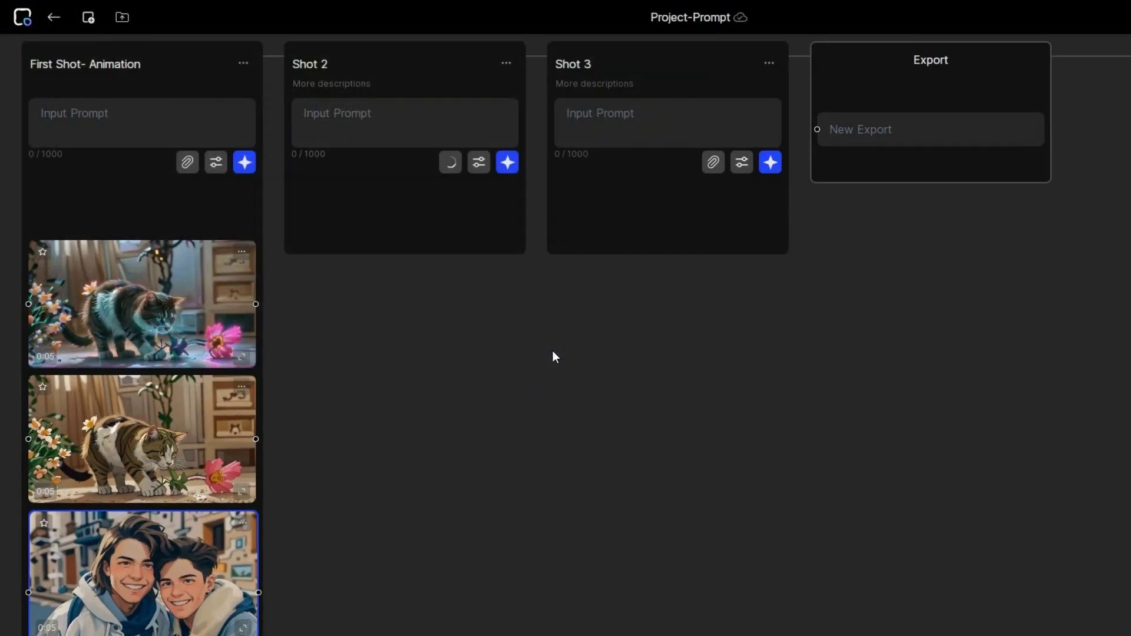
left_click(713, 163)
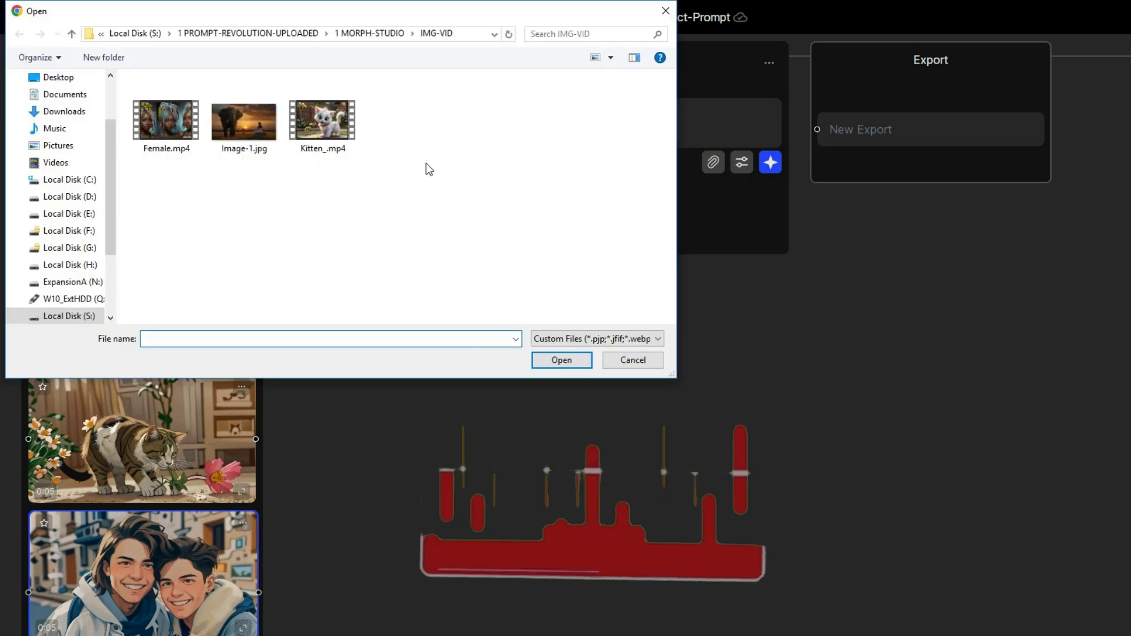
left_click(563, 360)
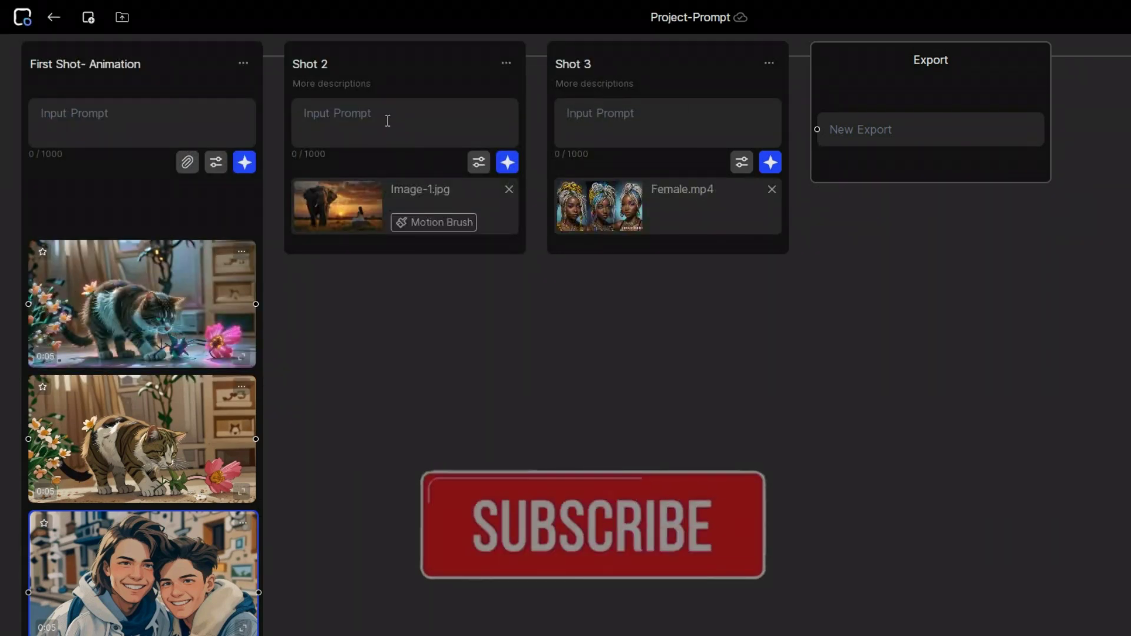
left_click(480, 165)
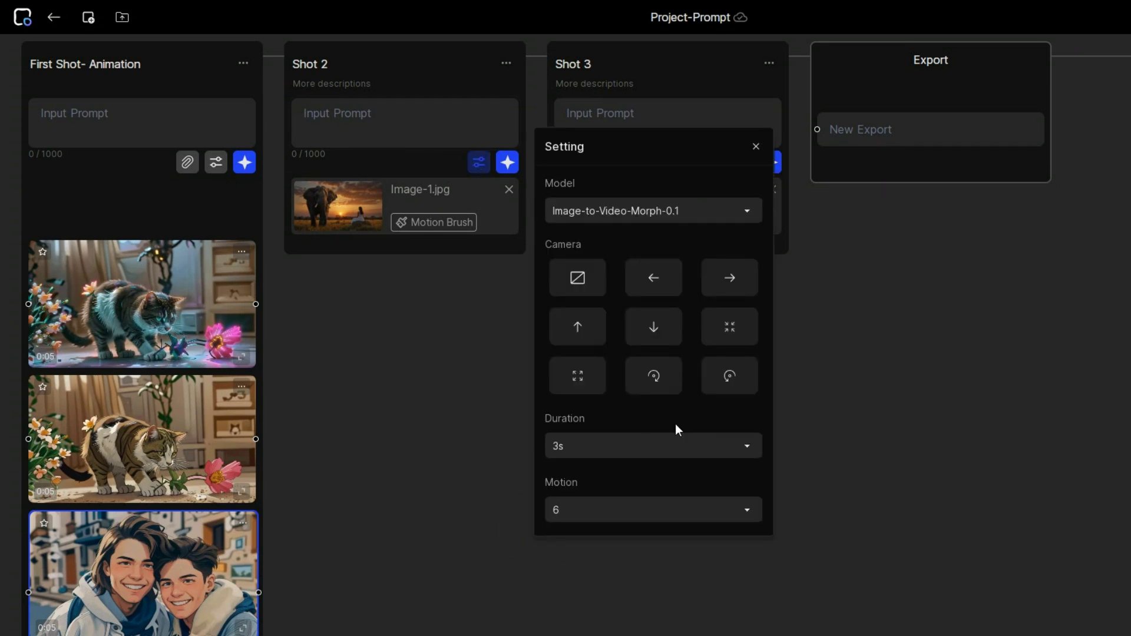
- Paint a Motion Brush stroke over the elephant's trunk and head in Shot 2
left_click(756, 147)
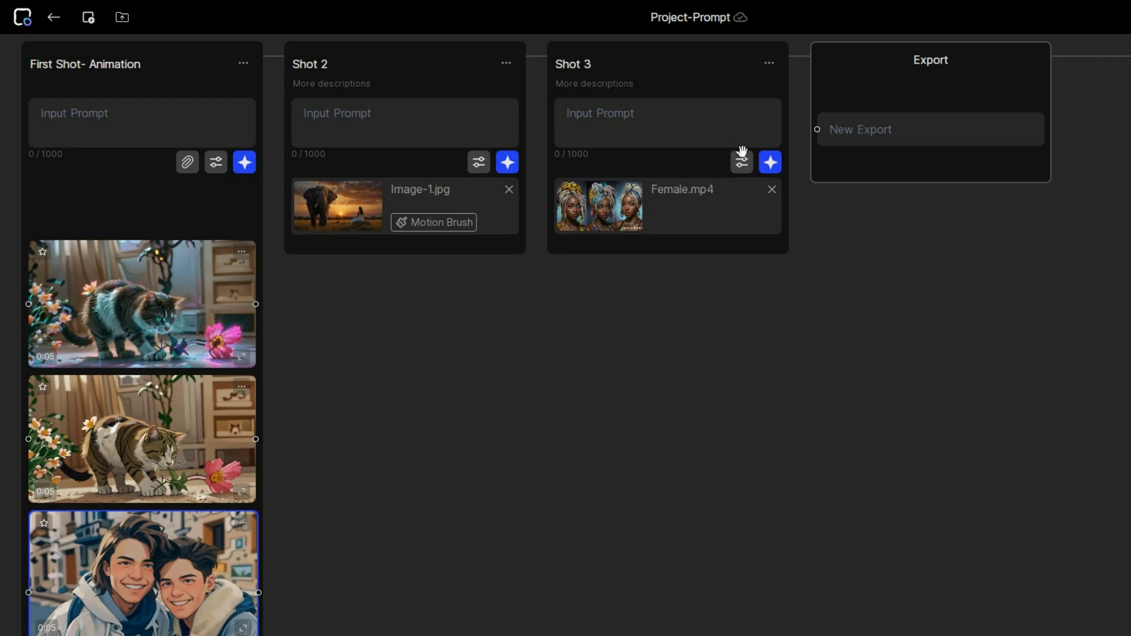
left_click(438, 229)
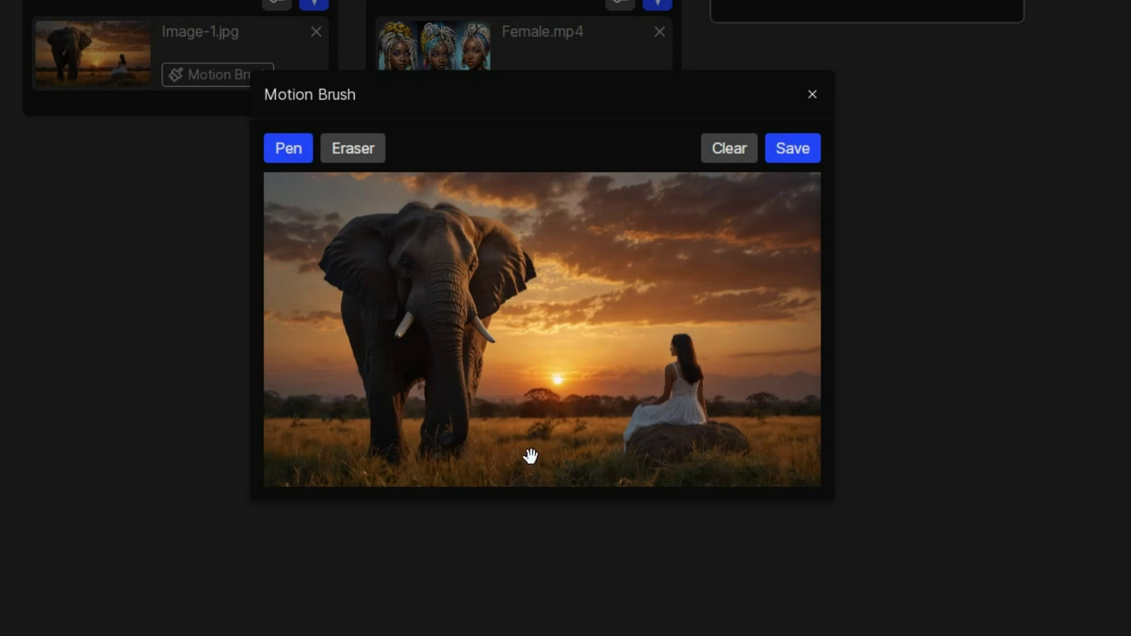
mouse_move(443, 444)
left_mouse_down()
mouse_move(461, 378)
mouse_move(449, 324)
mouse_move(415, 319)
mouse_move(355, 275)
mouse_move(382, 238)
mouse_move(439, 238)
mouse_move(490, 260)
mouse_move(494, 269)
mouse_move(466, 283)
left_mouse_up()
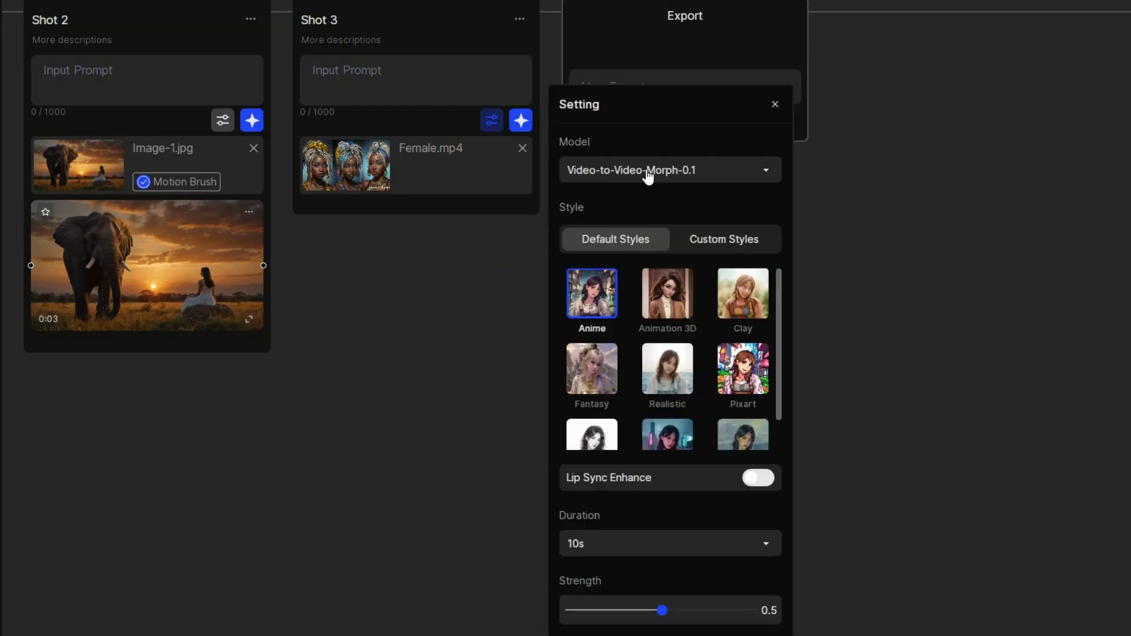
- Switch Shot 3 to Video-to-Video-Lipsync-1.0, upload Audio.mp3 as its voice, and nudge the audio offset
left_click(766, 169)
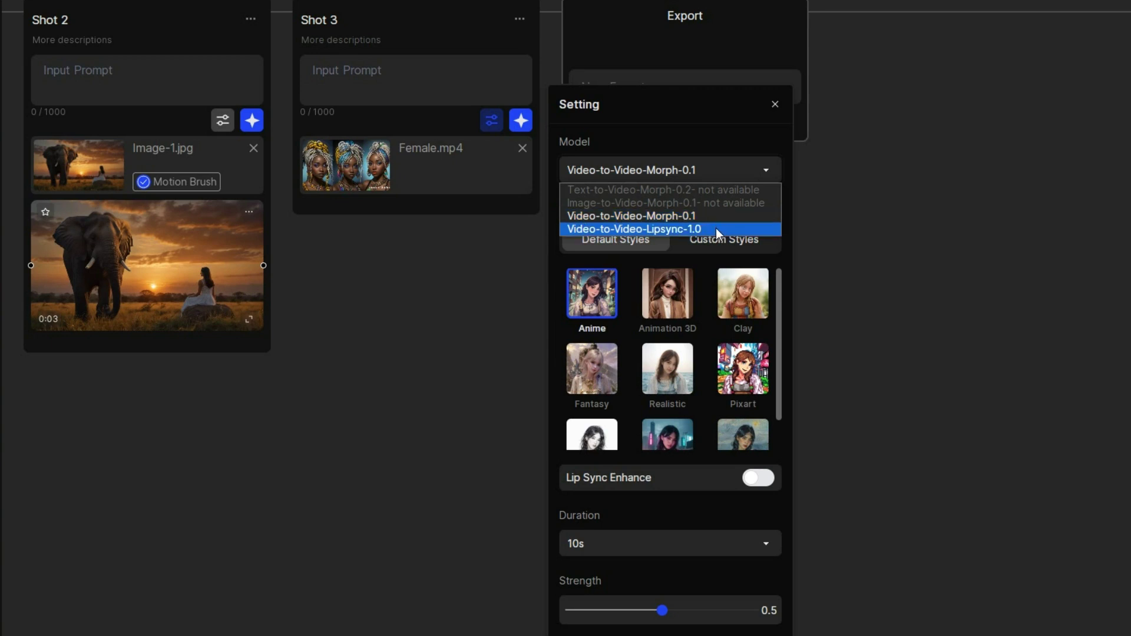
left_click(716, 228)
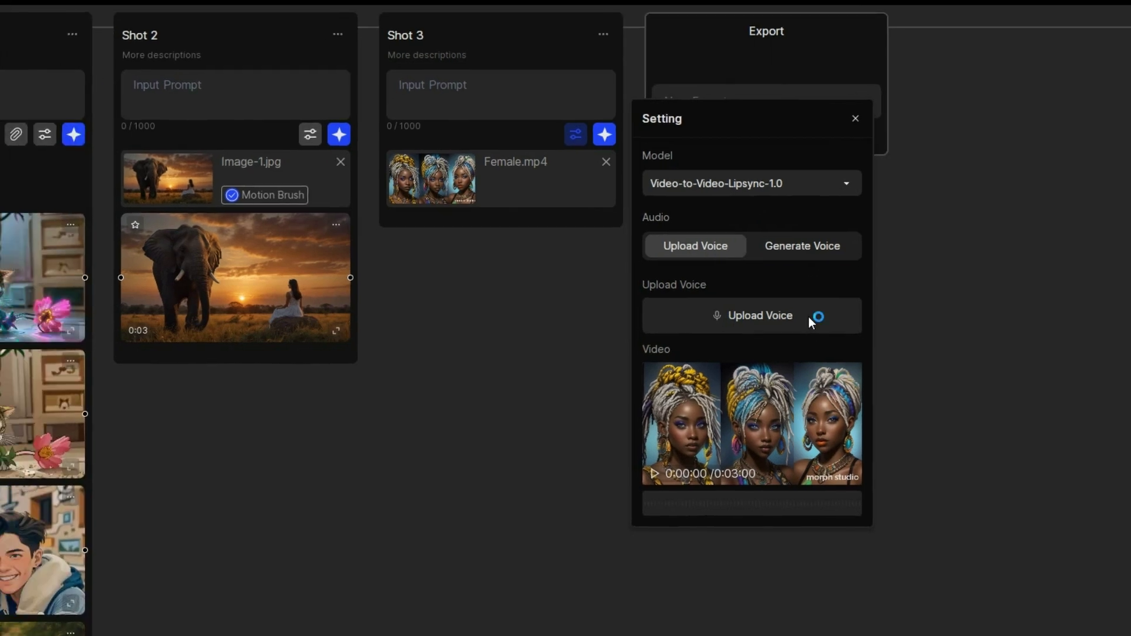
left_click(730, 313)
left_click(0, 59)
left_click(554, 356)
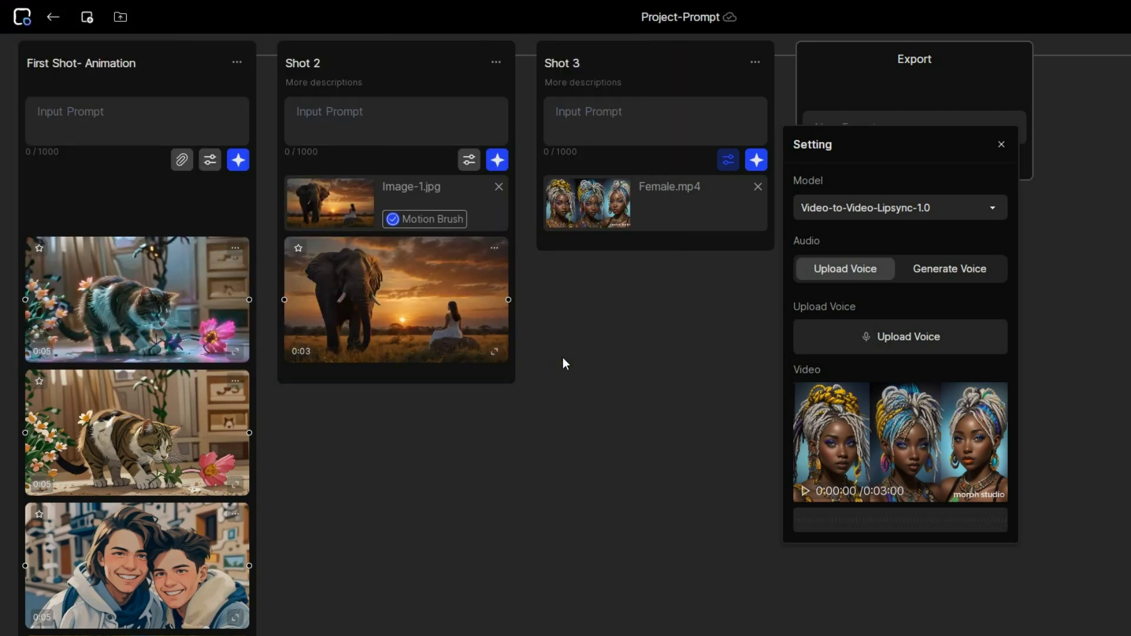
left_click_drag(812, 510, 848, 520)
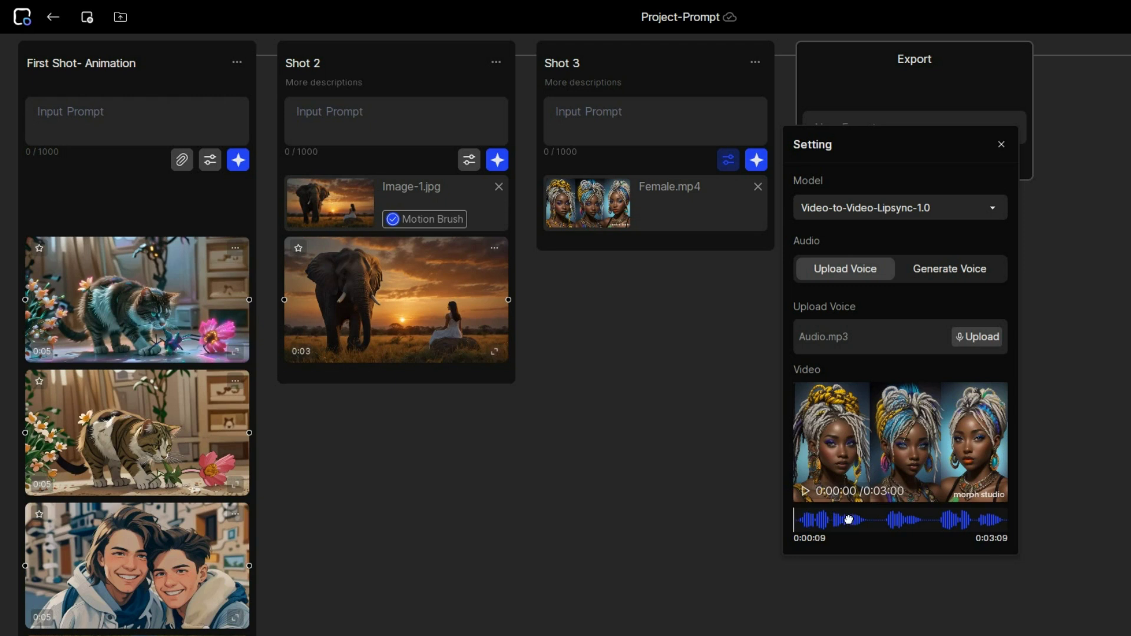
left_click(1002, 146)
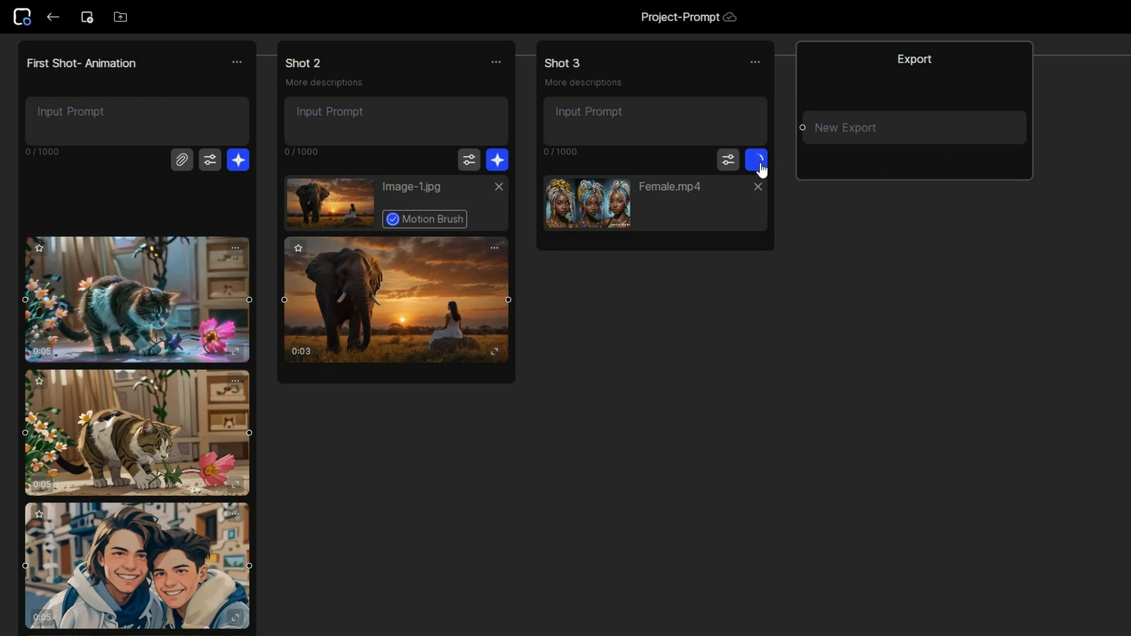
- Preview Shot 3's 3-second lip-synced clip of the three women full size, then download it
left_click(759, 355)
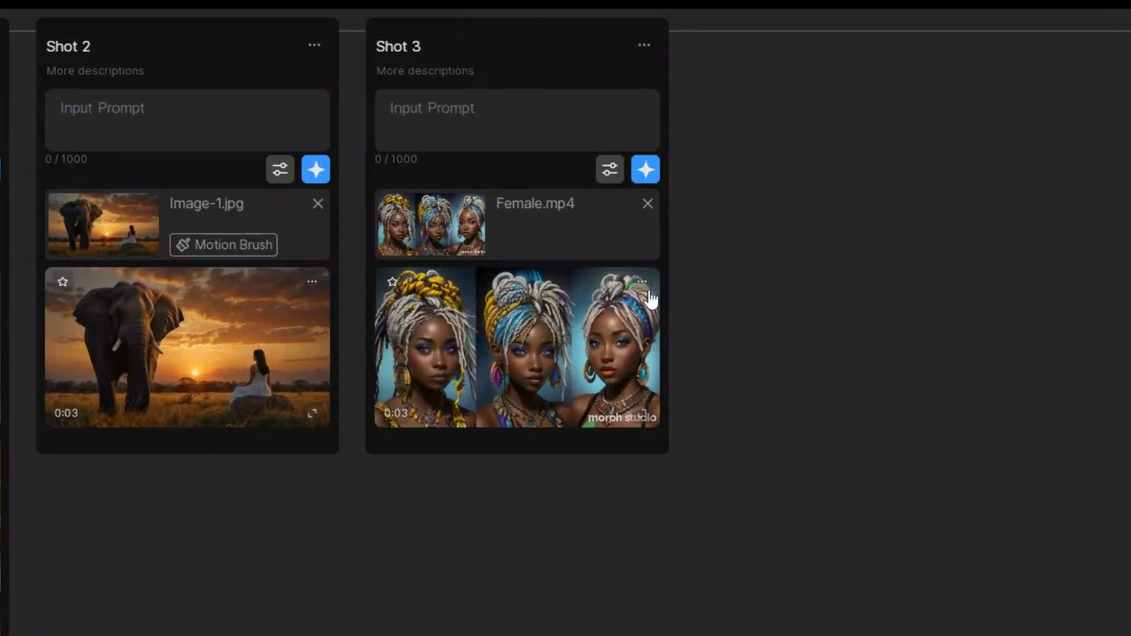
left_click(643, 283)
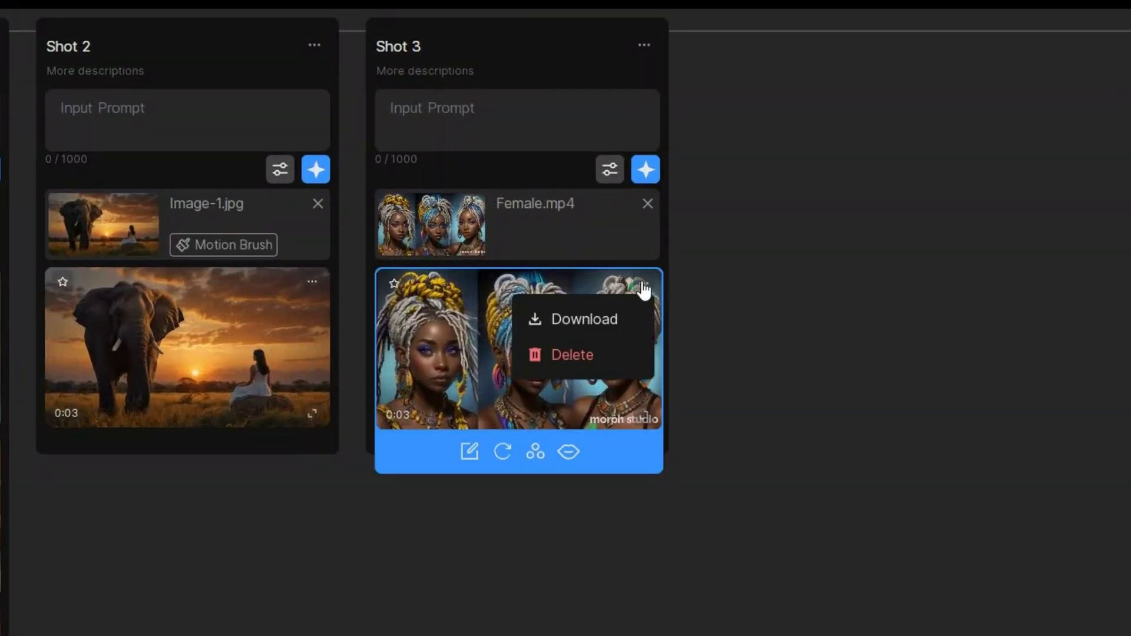
left_click(605, 322)
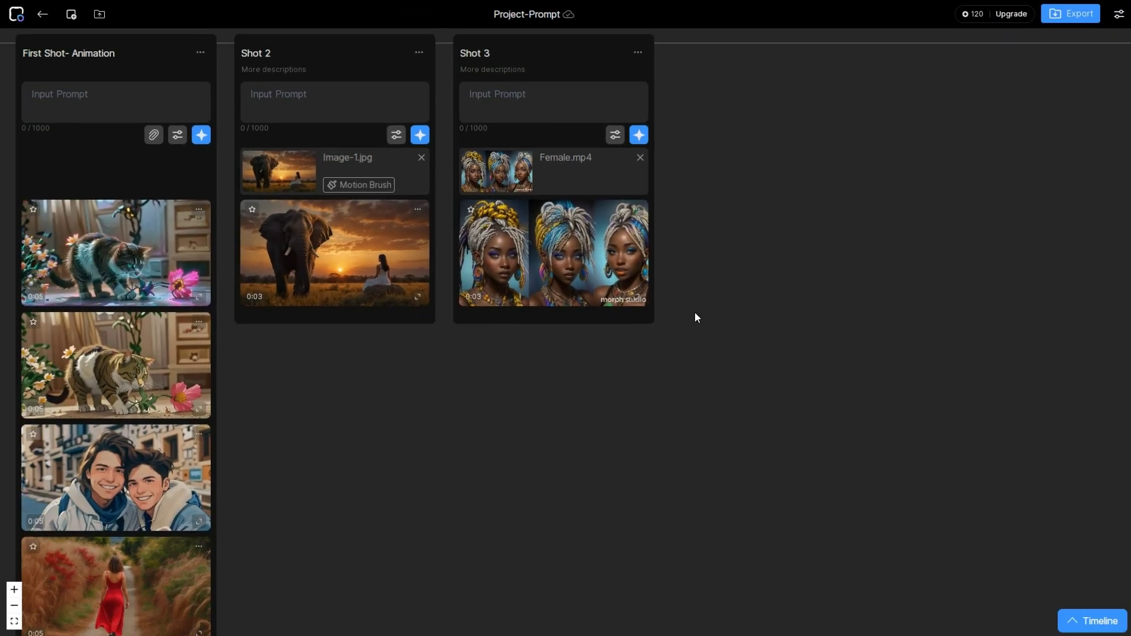
- Line up the cat, two boys, elephant, red-dress and women clips on the timeline, then preview the sequence
left_click(1074, 622)
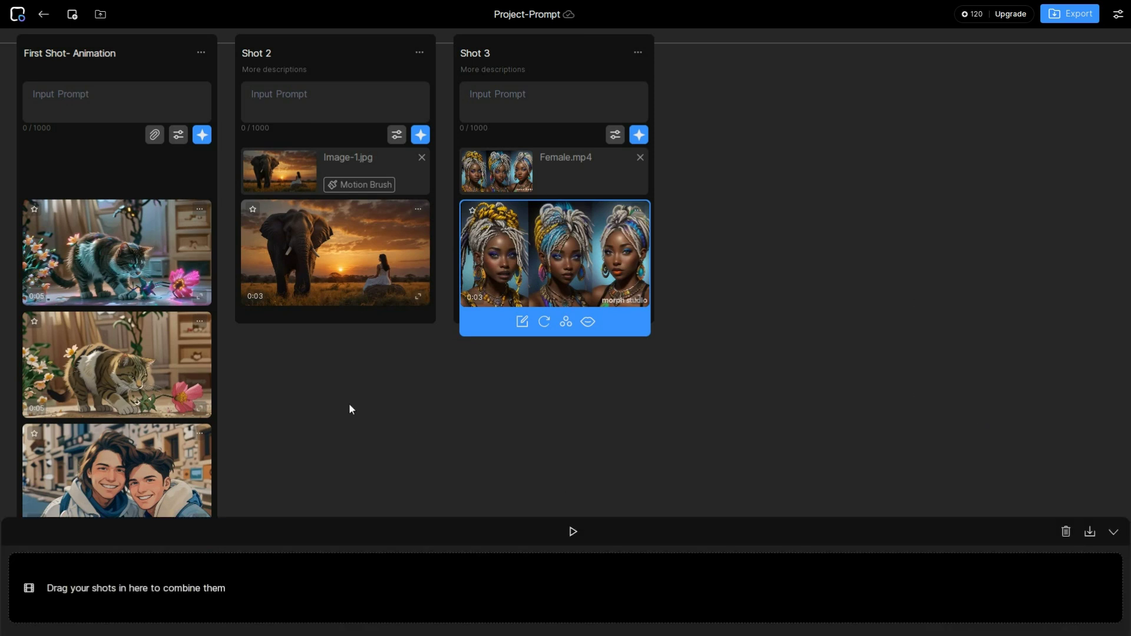
left_click_drag(136, 360, 70, 591)
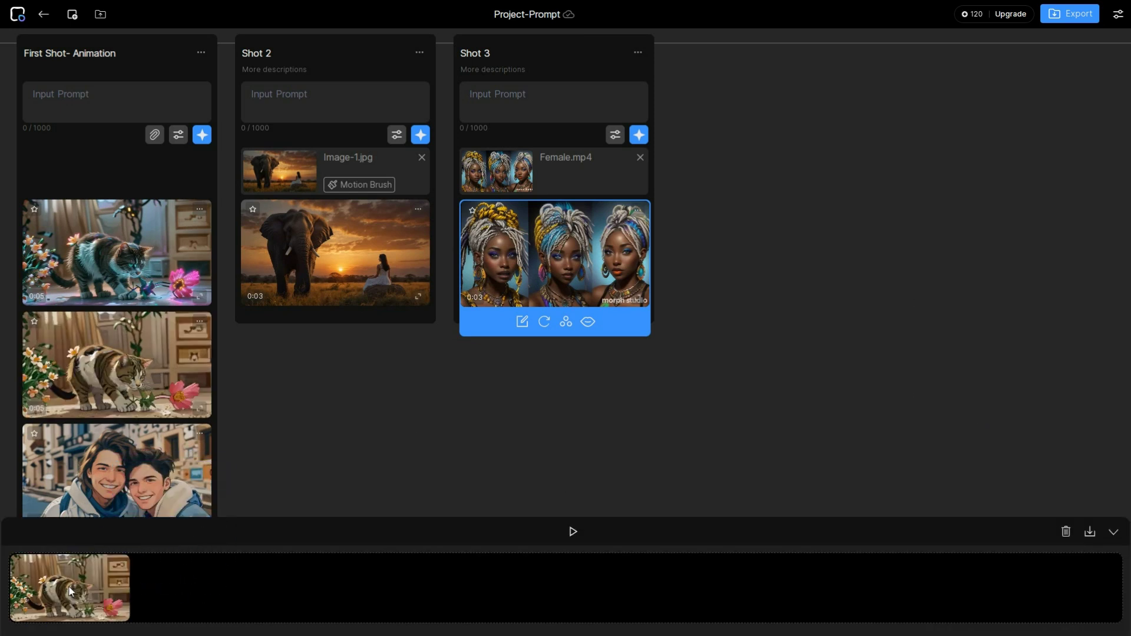
left_click_drag(115, 471, 192, 594)
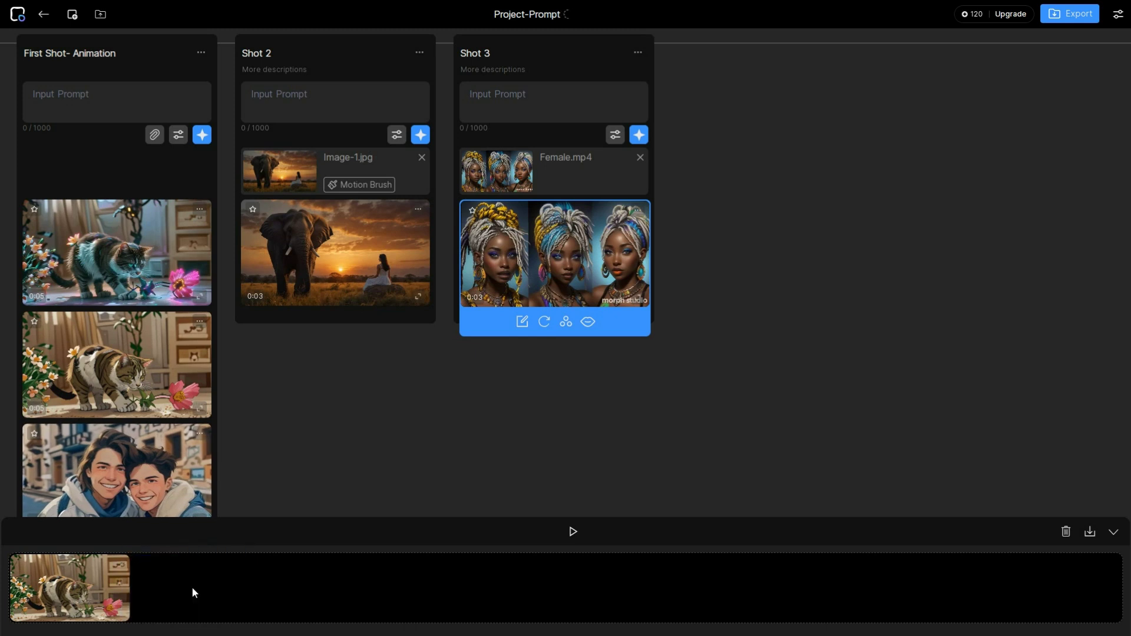
left_click_drag(345, 263, 316, 585)
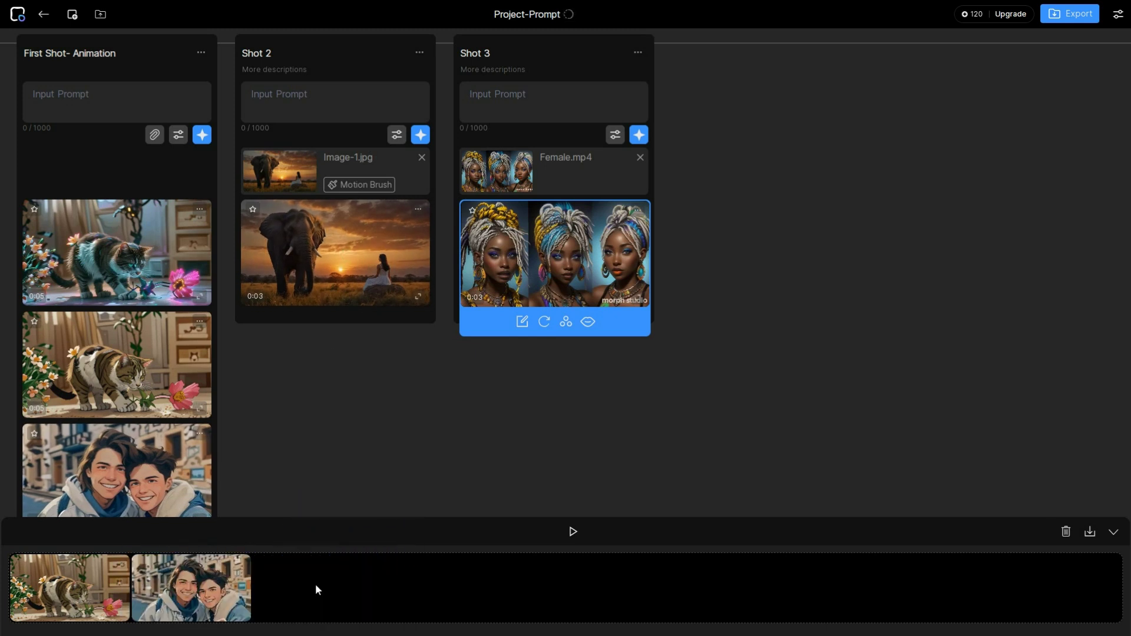
left_click_drag(168, 407, 438, 594)
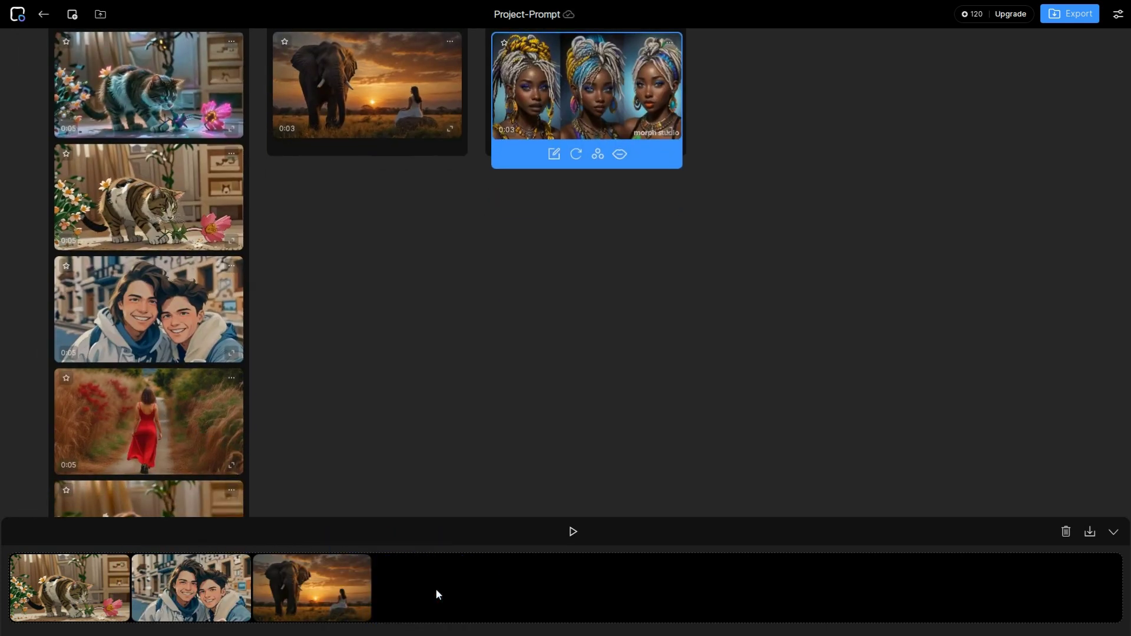
left_click_drag(609, 113, 563, 593)
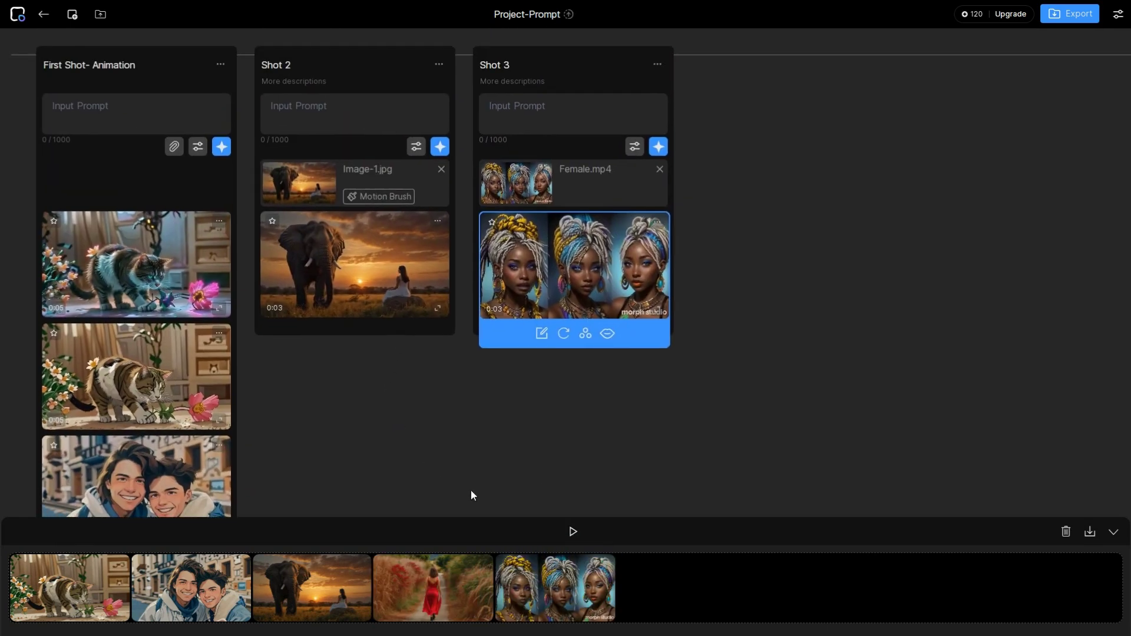
left_click(573, 534)
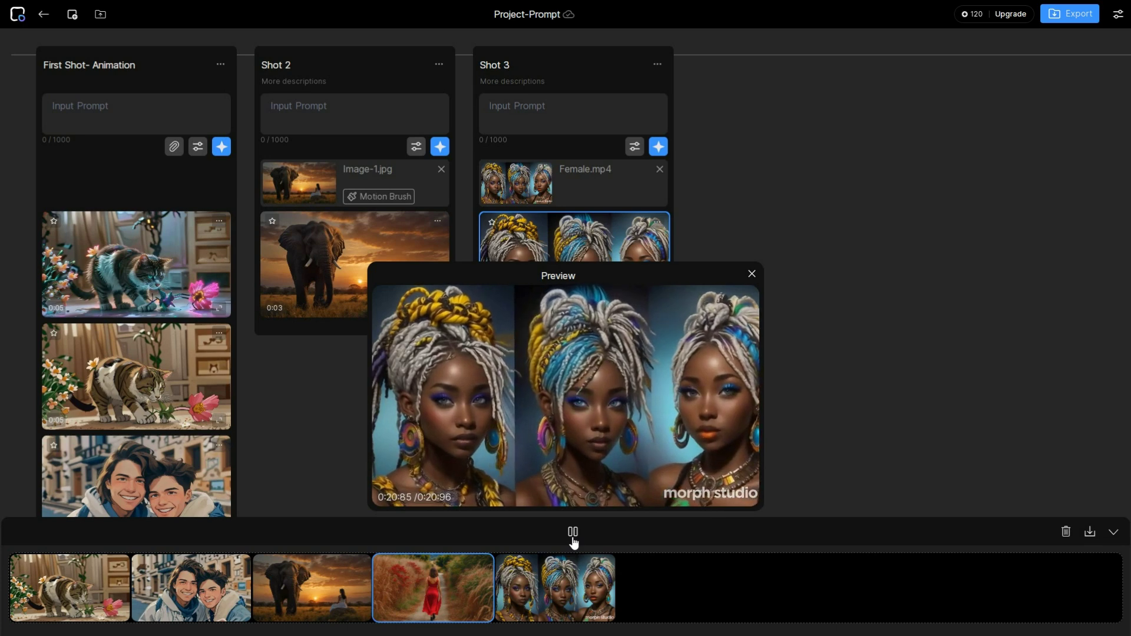
- Close the 20.96-second sequence preview and export the whole timeline as one video
left_click(753, 275)
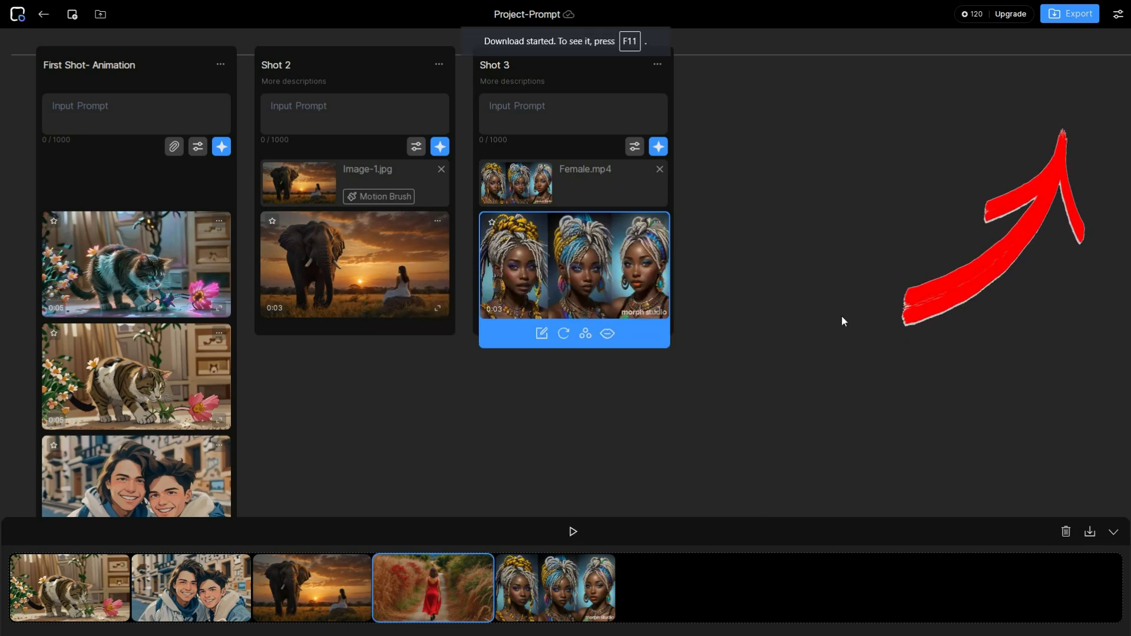
left_click(1070, 13)
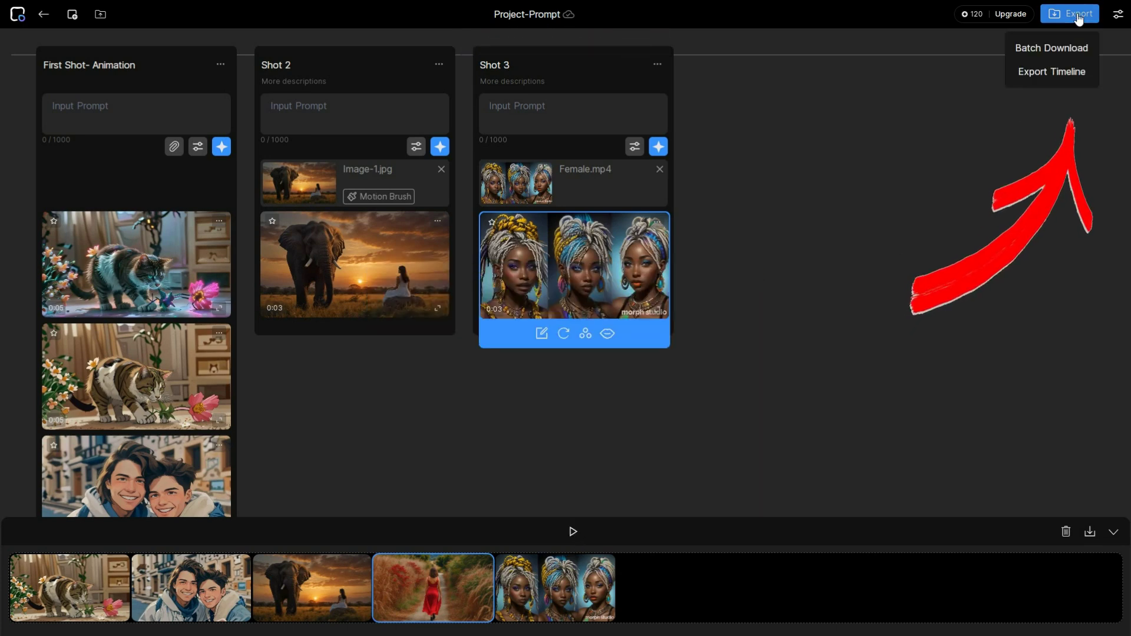
left_click(1052, 71)
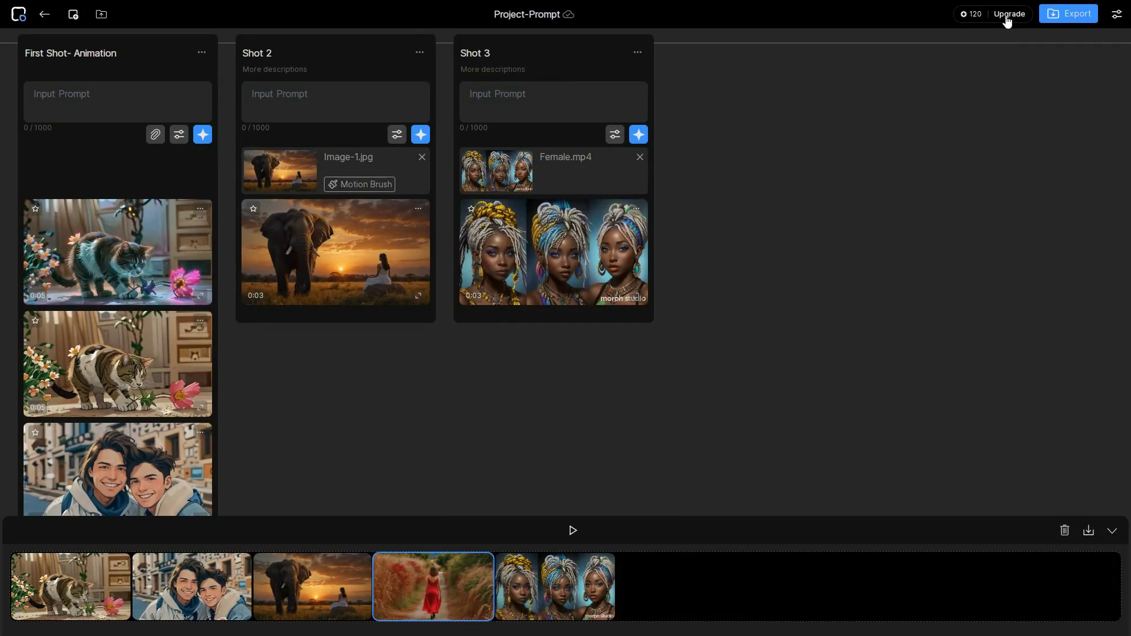
left_click(1008, 17)
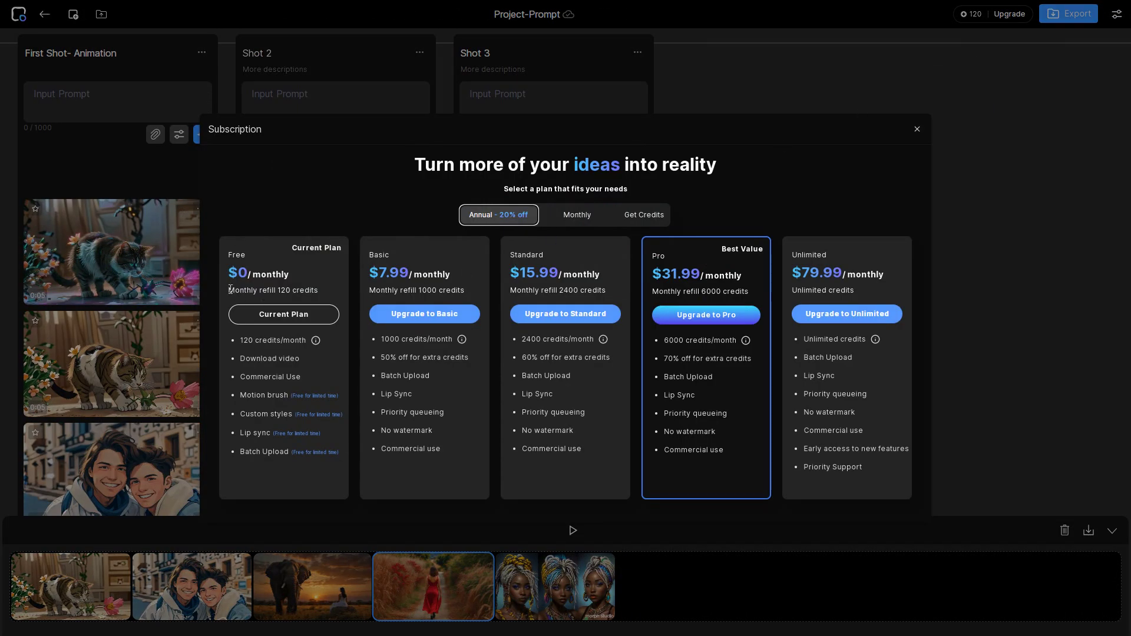
left_click_drag(230, 289, 300, 289)
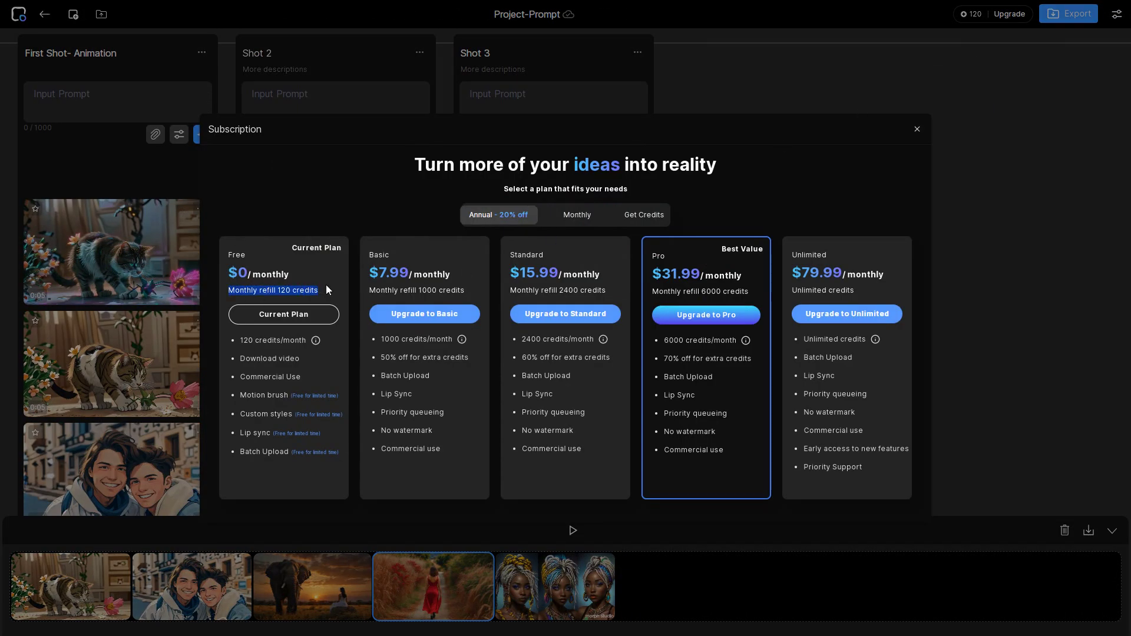
left_click(314, 319)
left_click(329, 369)
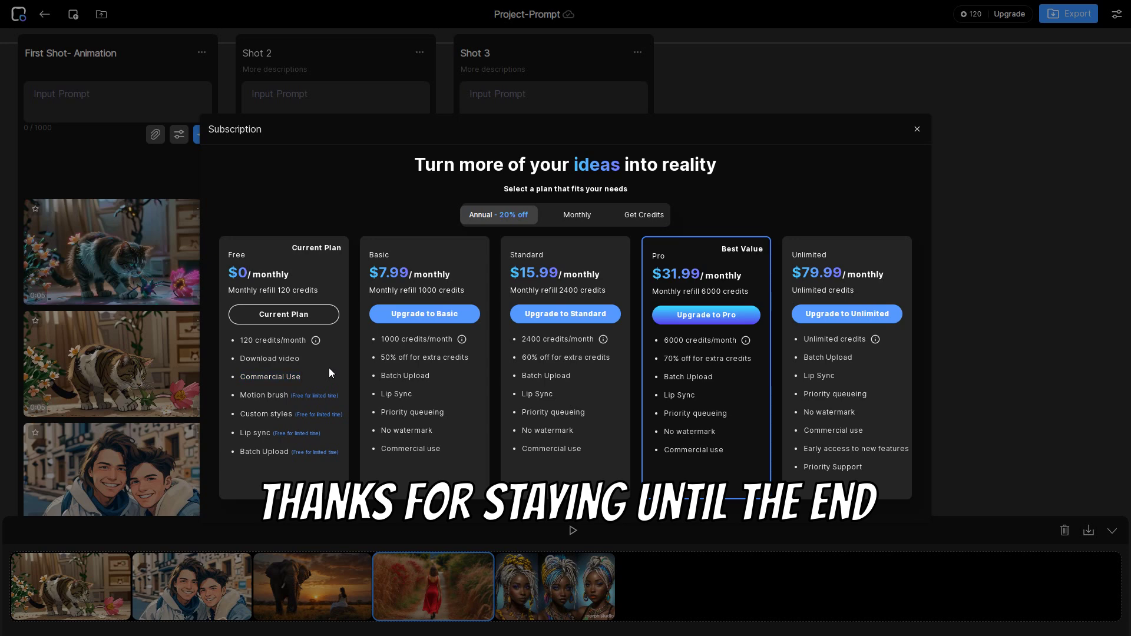
left_click(918, 129)
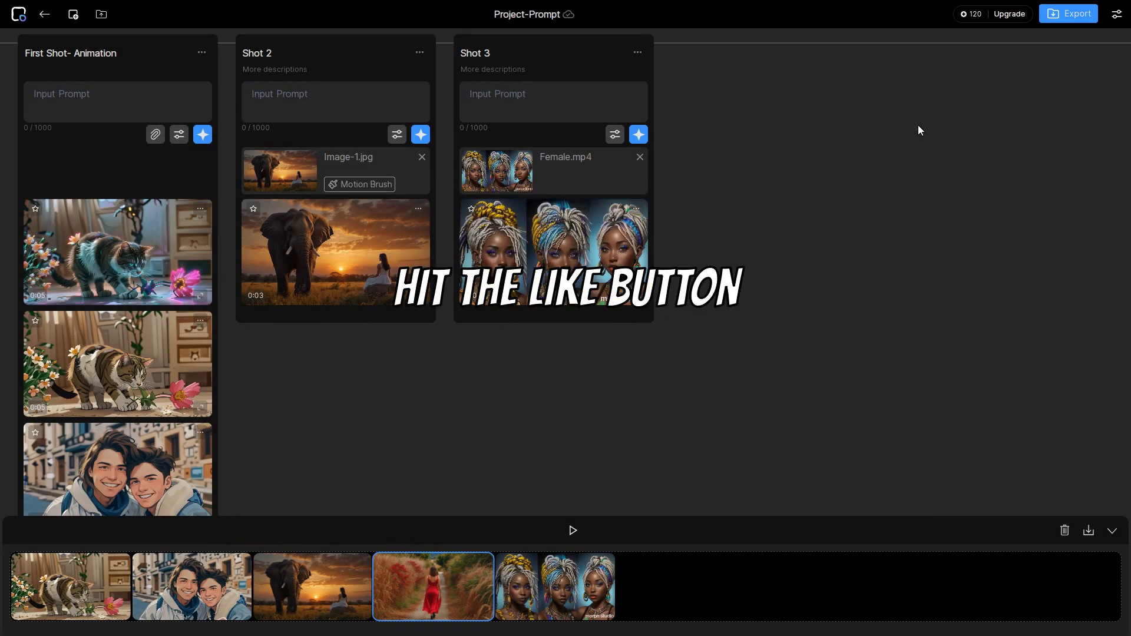